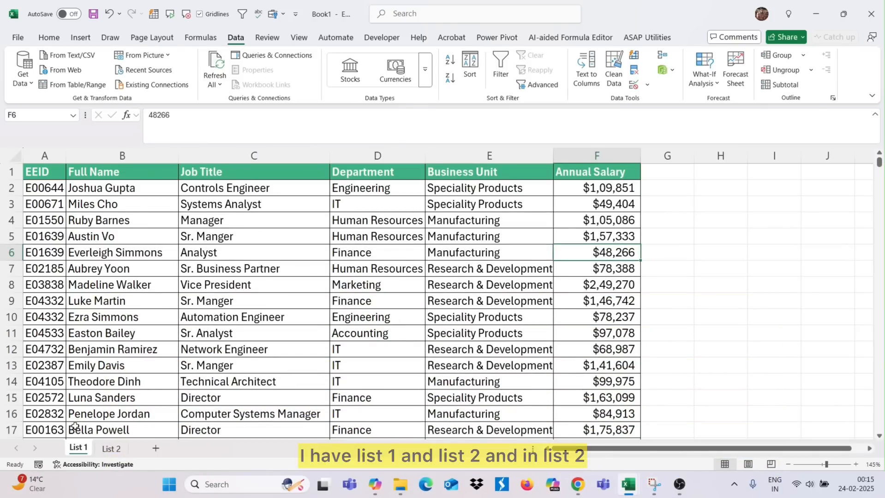
Review the employee IDs and annual salaries on the List 2 sheet, and return to List 1
left_click(111, 449)
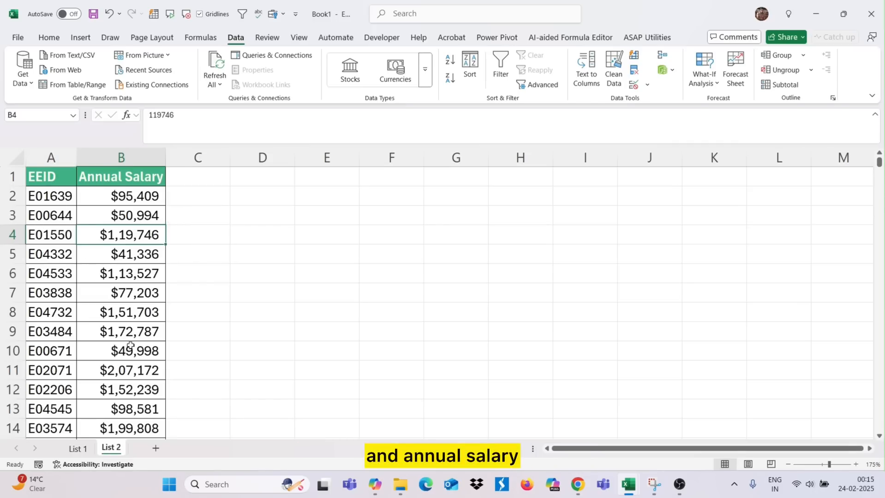
scroll(130, 348, "down", 10)
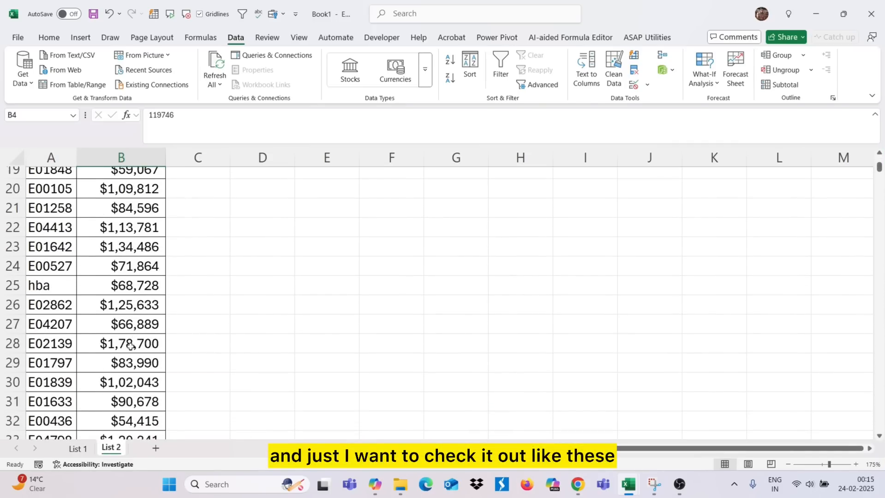
scroll(130, 347, "down", 3)
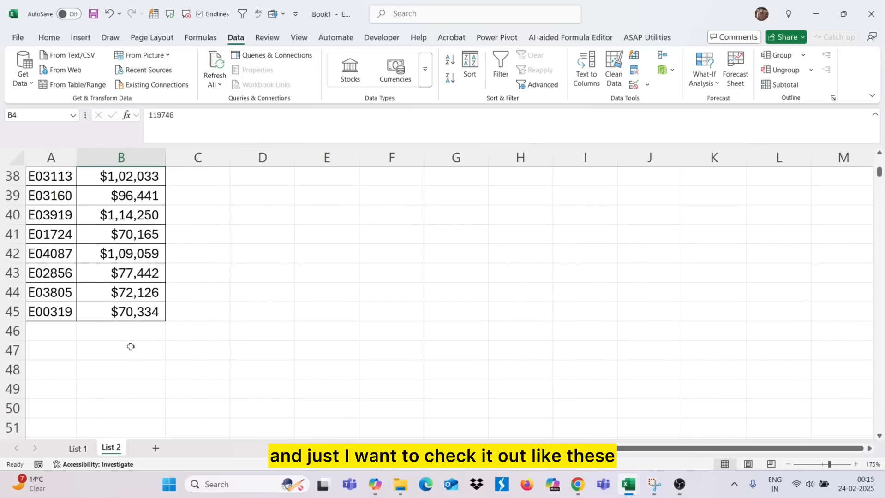
scroll(131, 347, "up", 12)
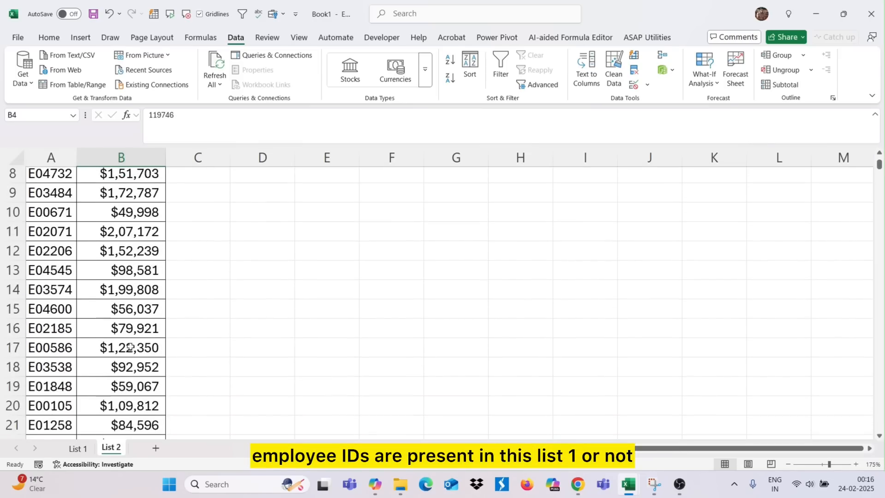
left_click(79, 448)
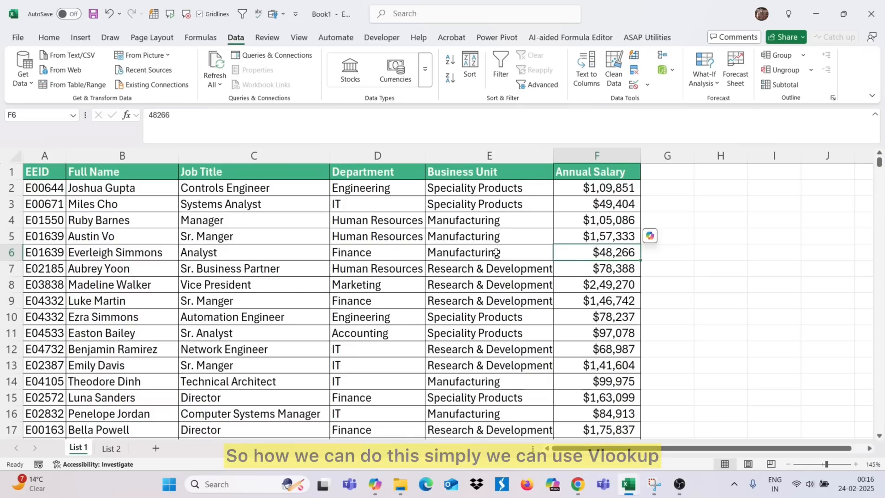
Start a VLOOKUP formula in cell G2 of List 1 with the employee ID in A2 as the lookup value
left_click(671, 190)
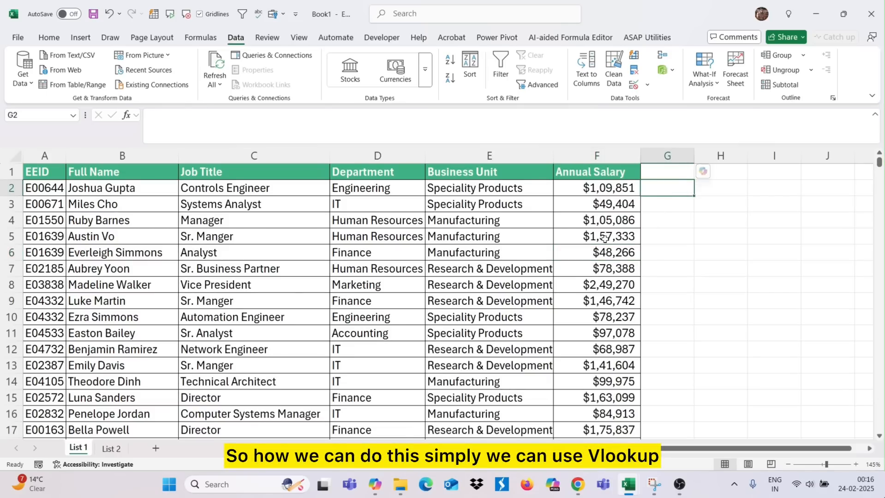
type("=vl")
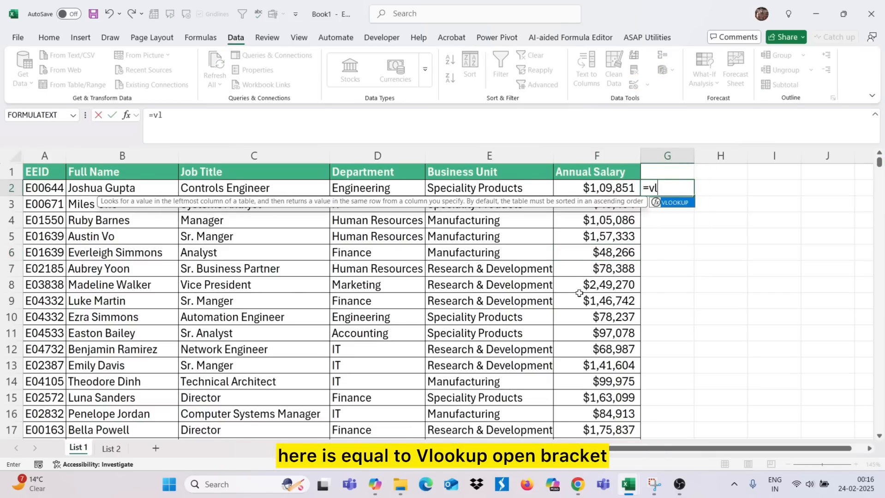
key("Tab")
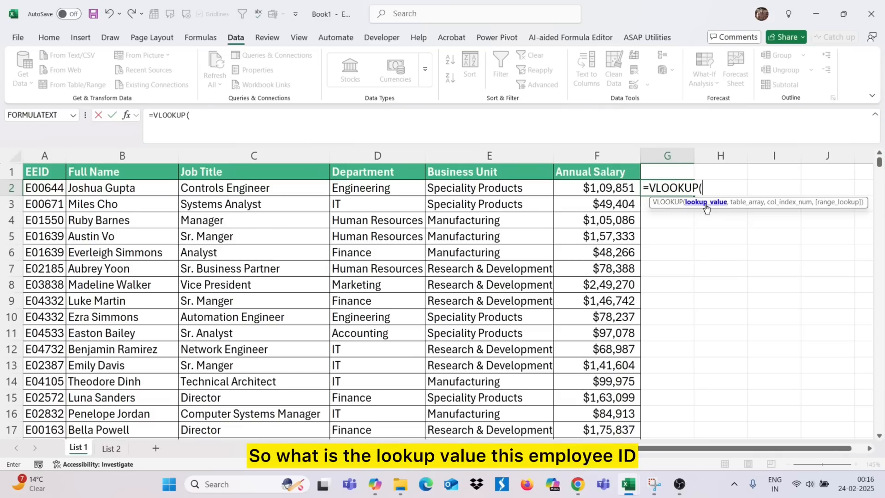
left_click(39, 188)
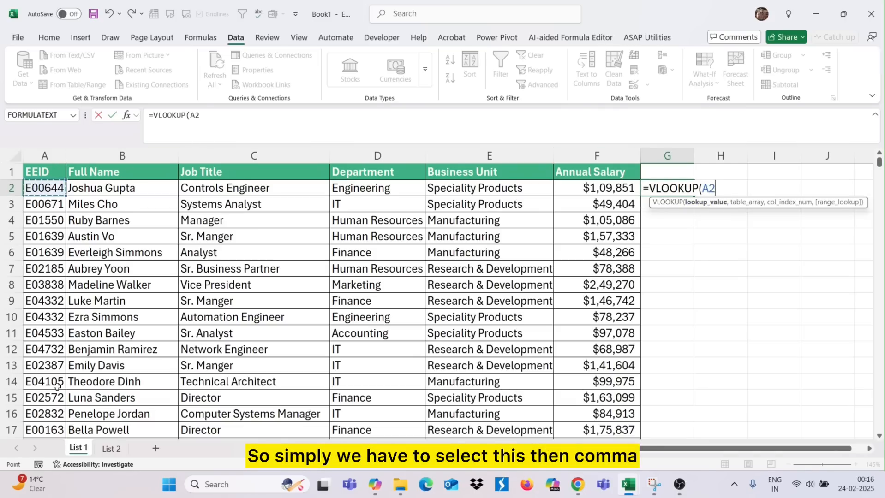
type(",")
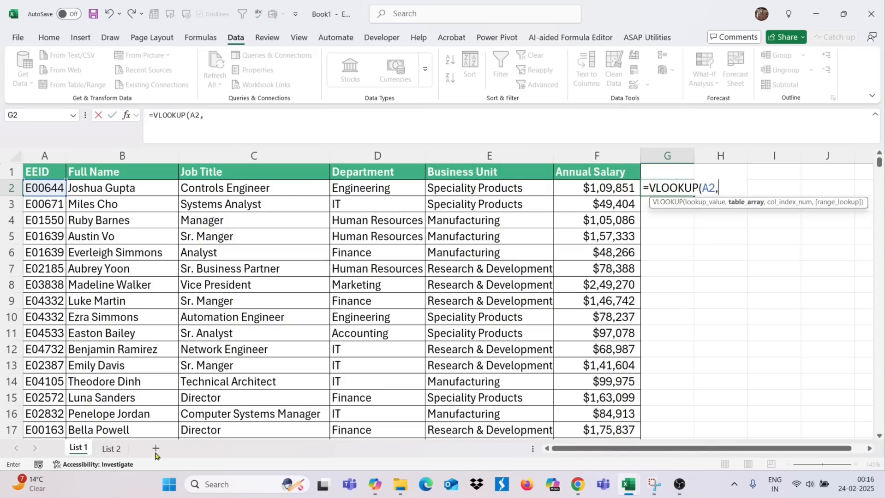
Complete the VLOOKUP with column A of List 2 as the table array, column index 1 and FALSE for an exact match
left_click(104, 449)
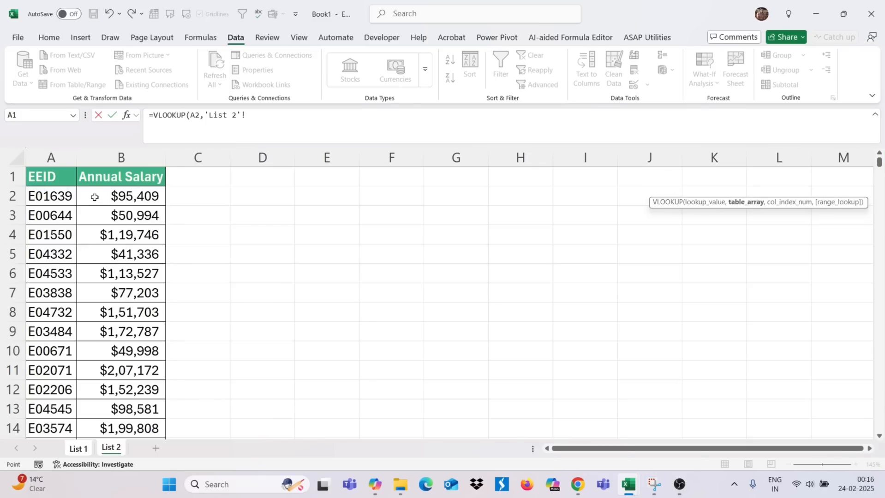
left_click(58, 161)
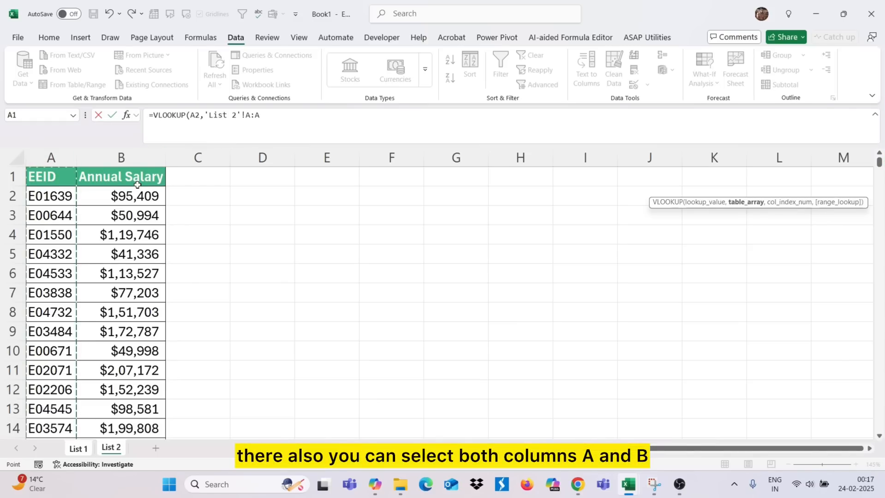
key("shift+Right")
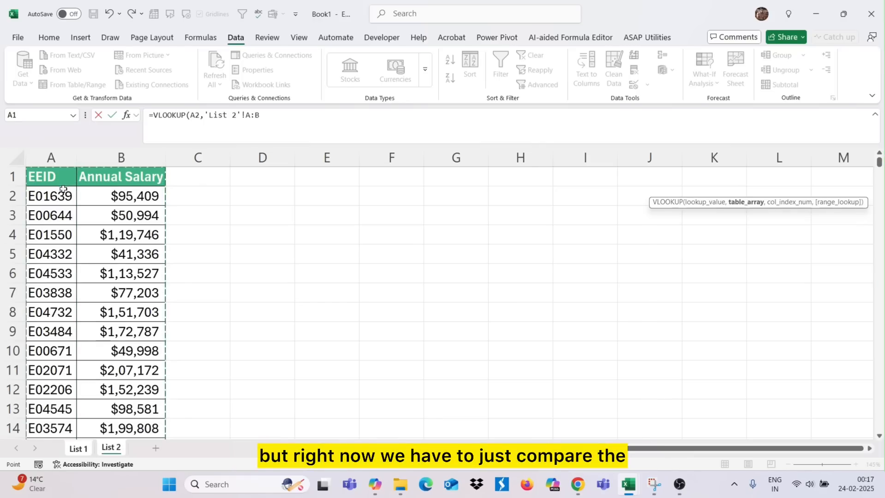
left_click(63, 169)
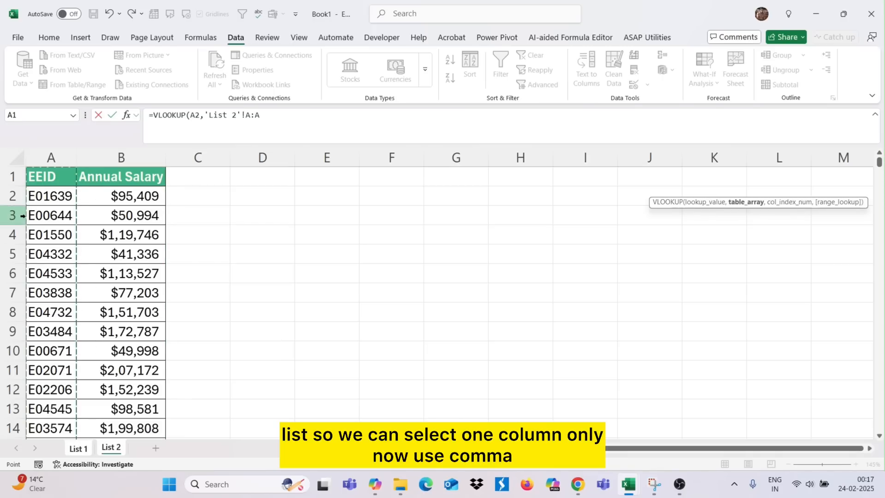
type(",")
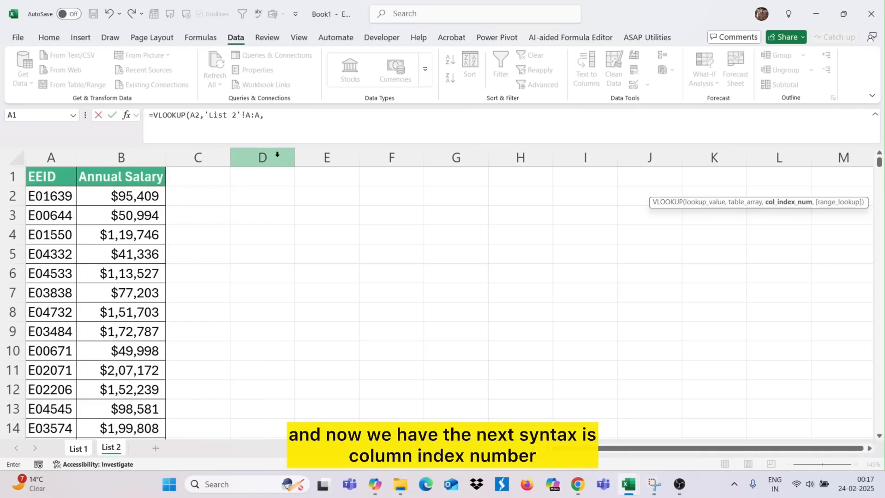
left_click(295, 116)
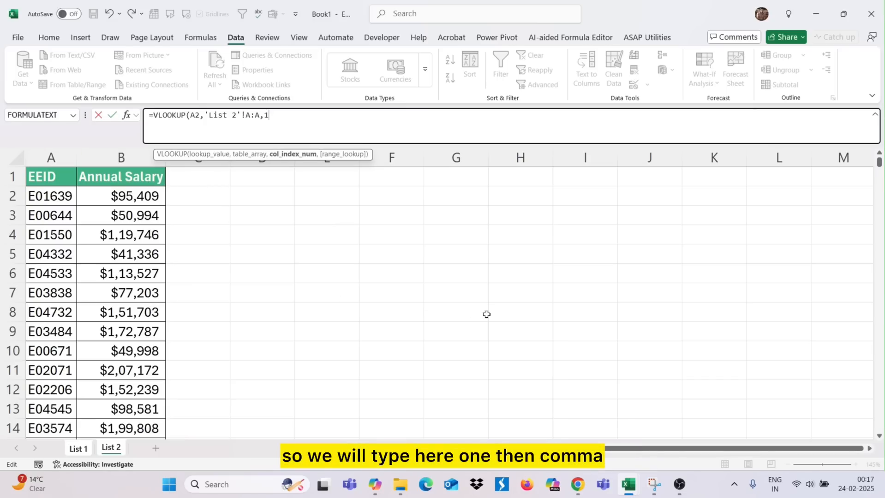
type(",")
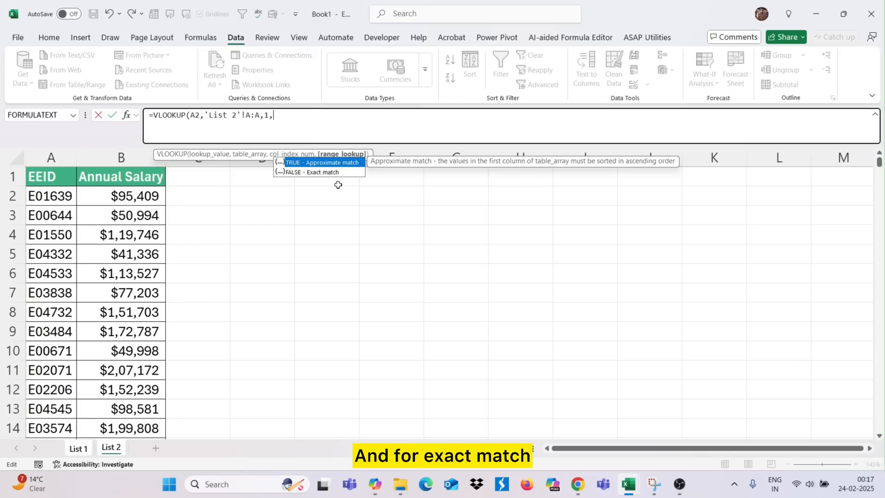
type("FALSE")
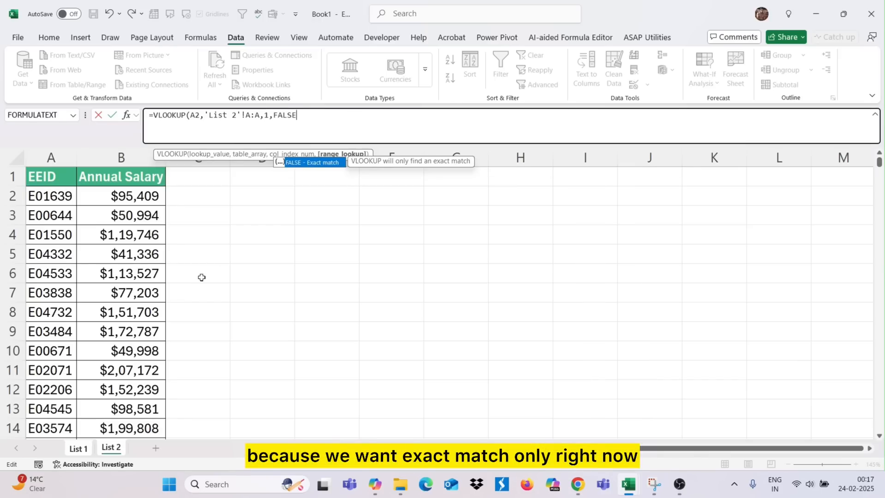
key("Return")
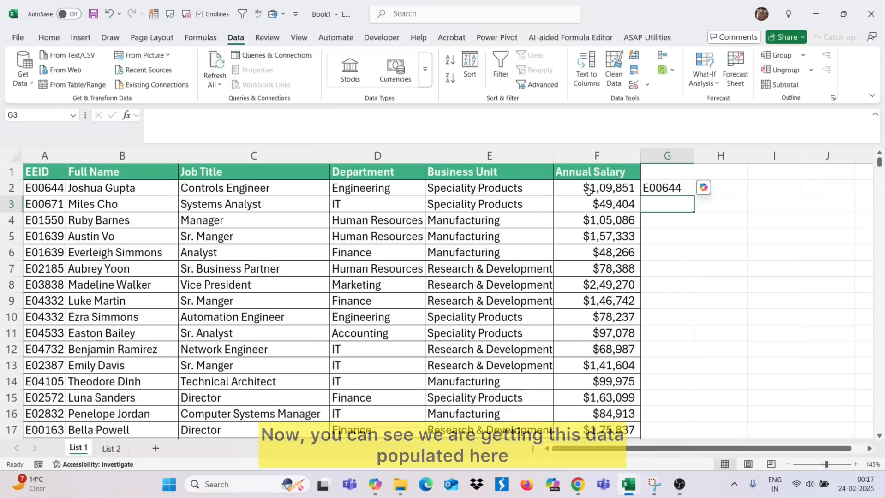
Compare the lookup result in G2 with the matching employee ID on the List 2 sheet
left_click(657, 186)
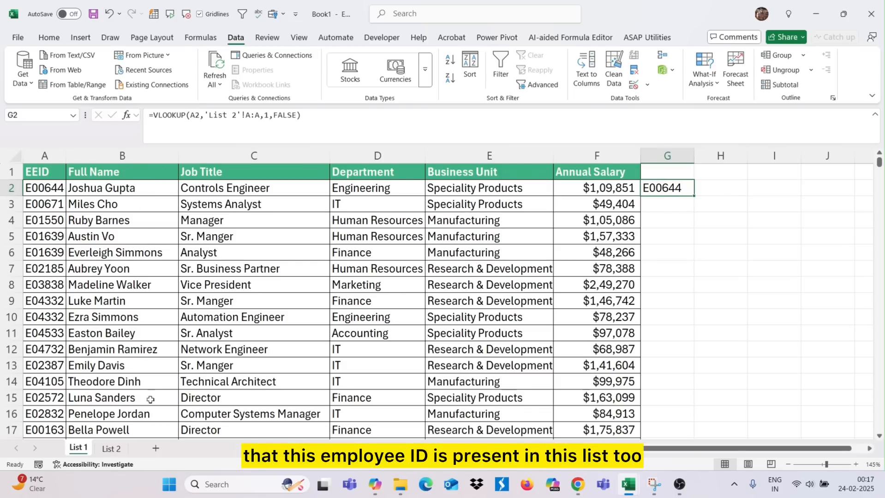
left_click(111, 449)
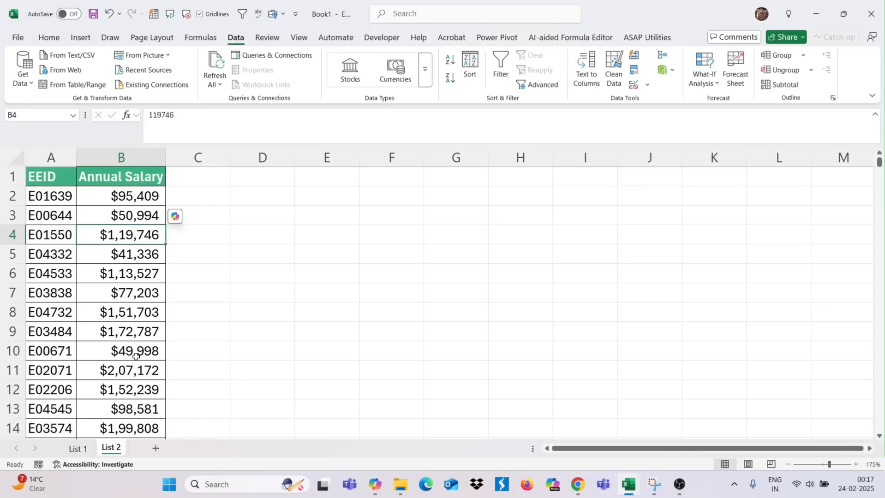
left_click(59, 215)
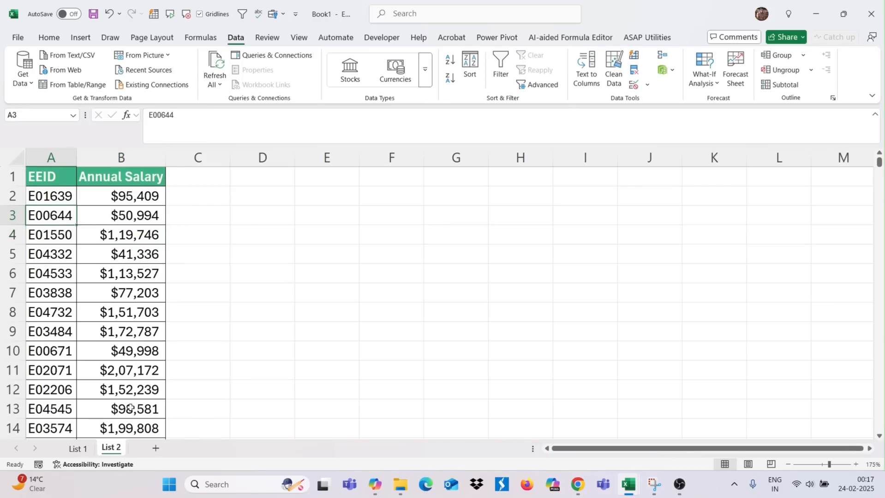
left_click(78, 449)
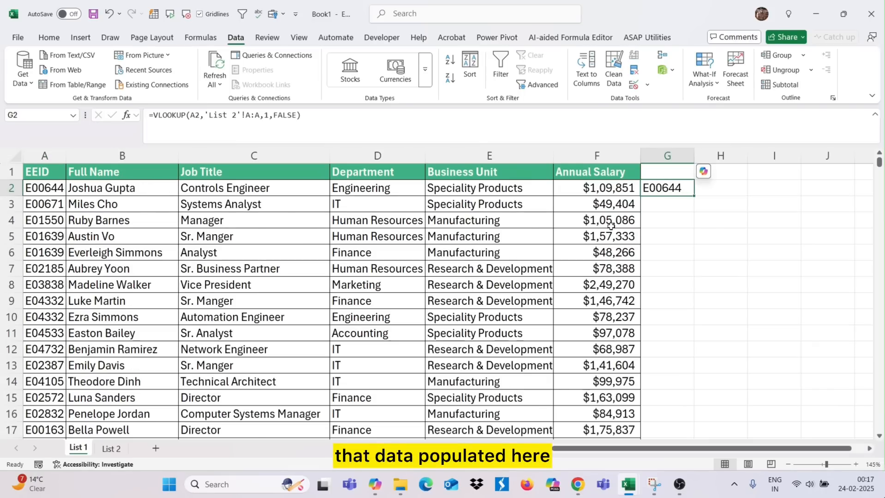
Fill the G2 lookup formula down column G for all List 1 rows and review the results
double_click(694, 195)
scroll(658, 373, "down", 2)
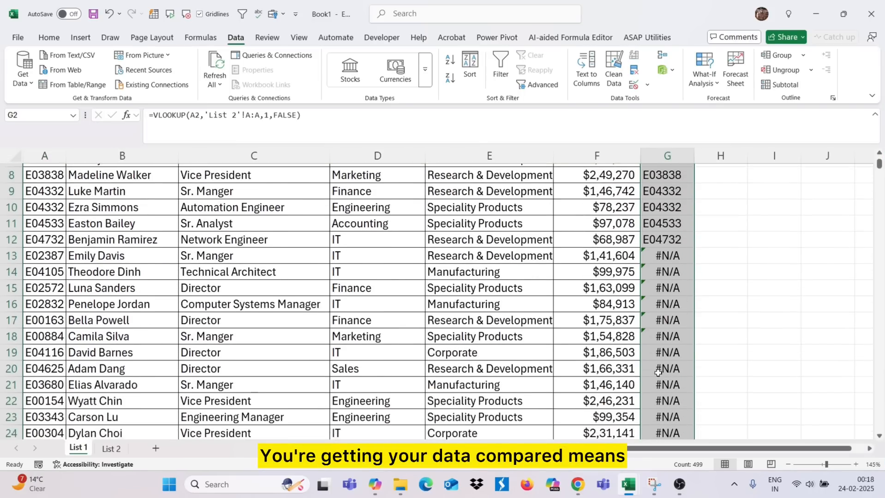
scroll(659, 373, "down", 2)
scroll(669, 332, "up", 2)
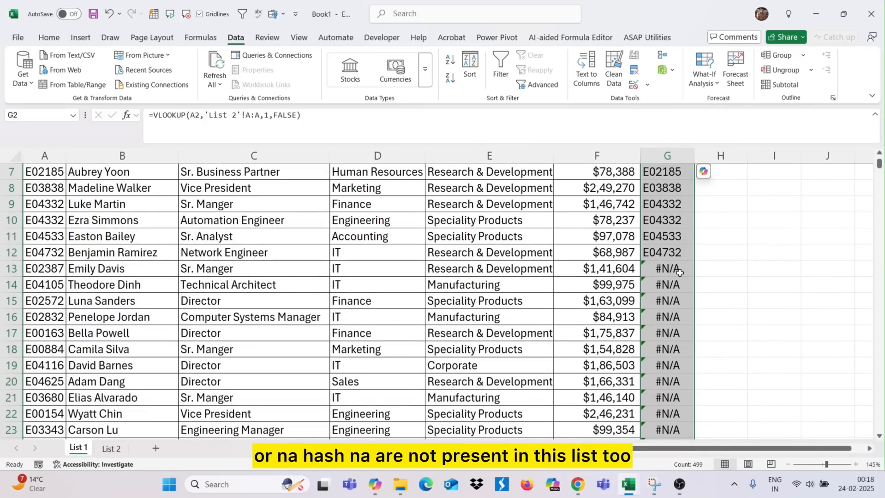
left_click(119, 450)
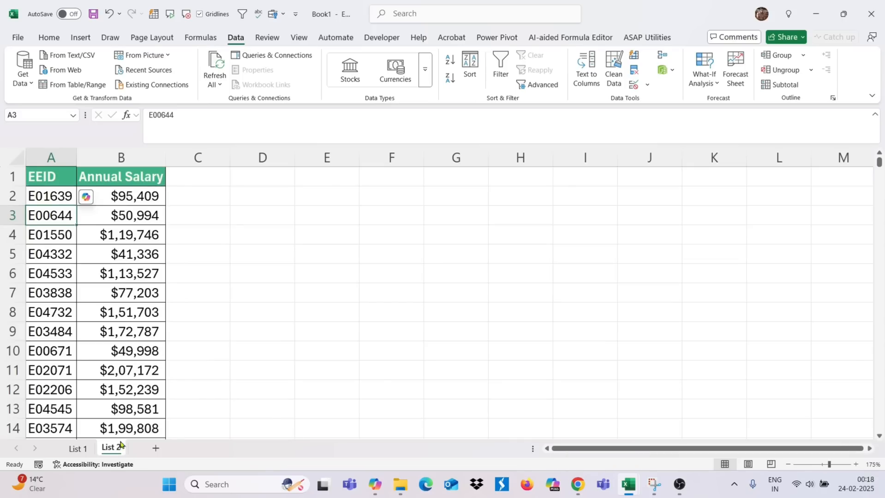
left_click(81, 447)
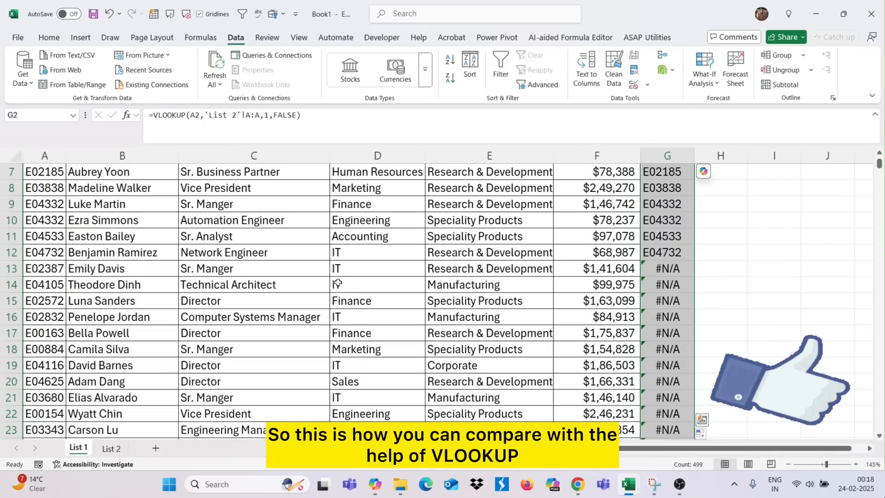
scroll(337, 283, "up", 2)
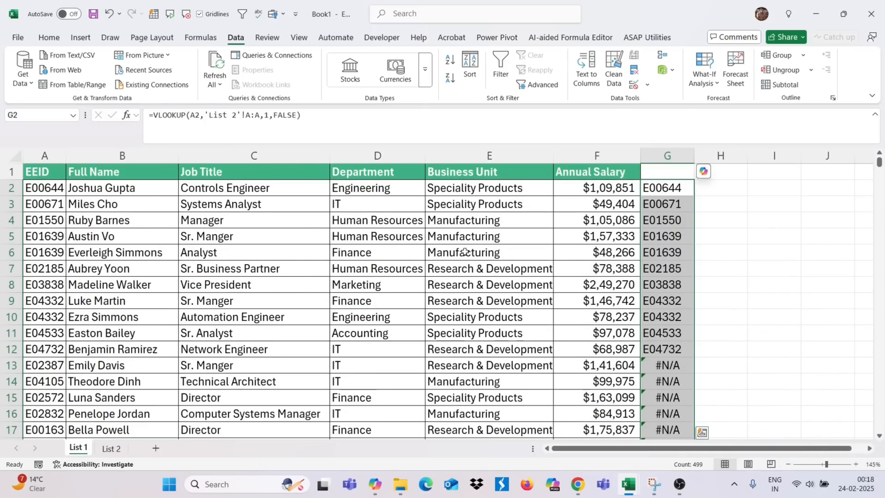
Wrap the VLOOKUP formula in G2 in IFERROR with "Not Found" as the value if error
double_click(656, 188)
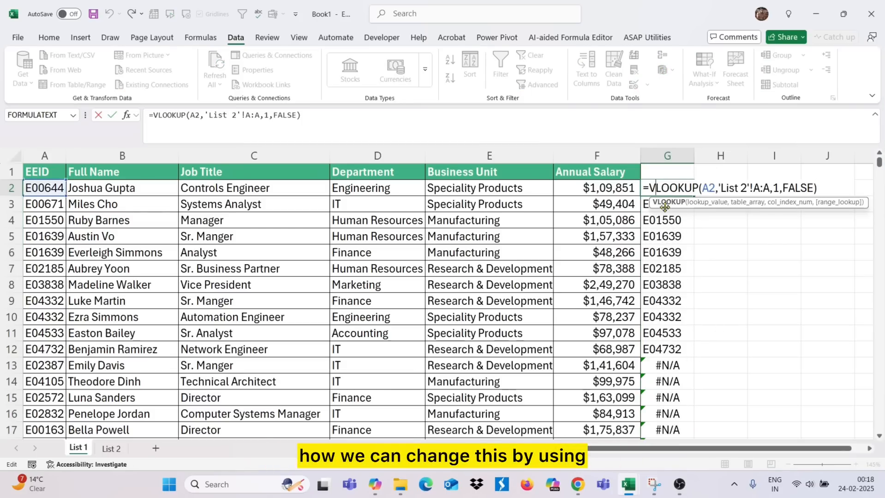
left_click(650, 189)
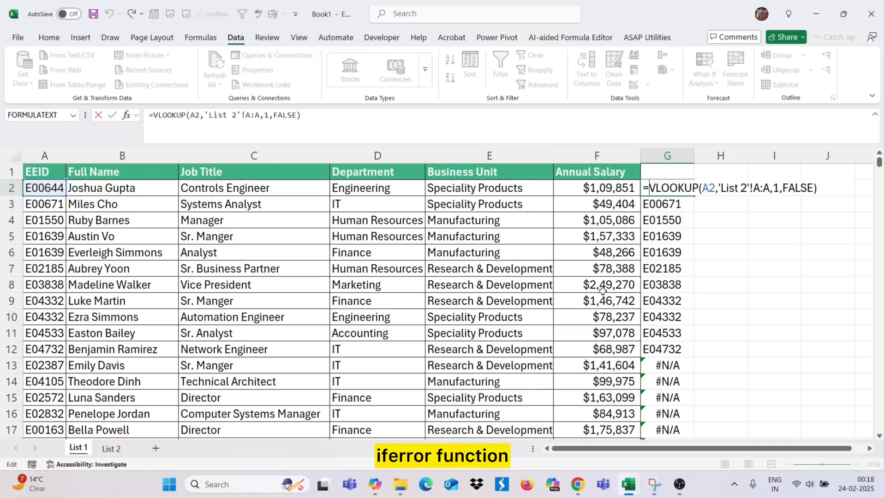
type("IFE")
key("Tab")
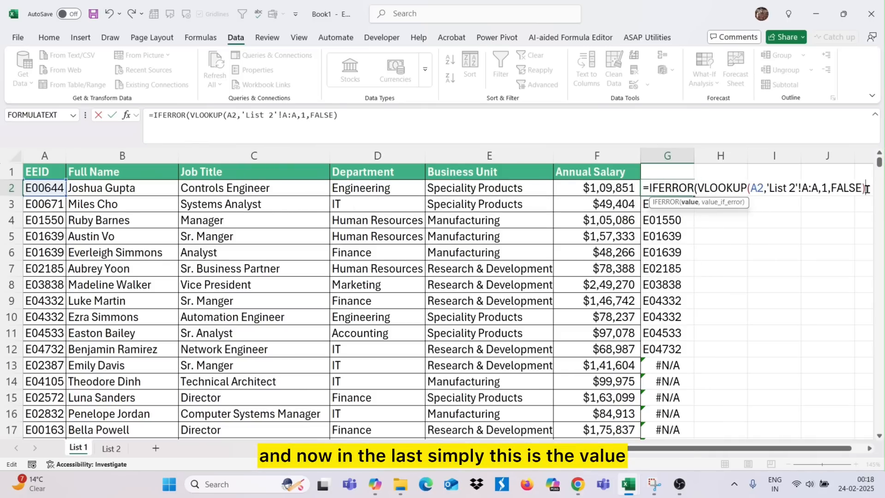
scroll(771, 237, "right", 1)
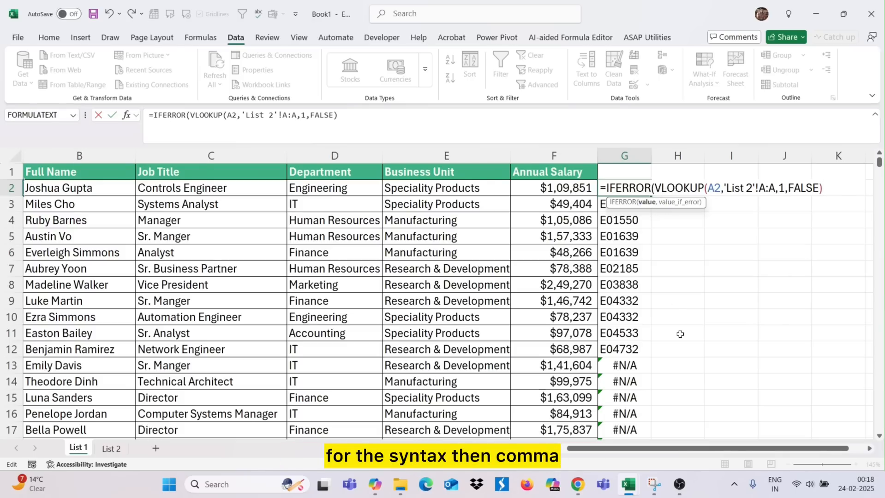
type(",")
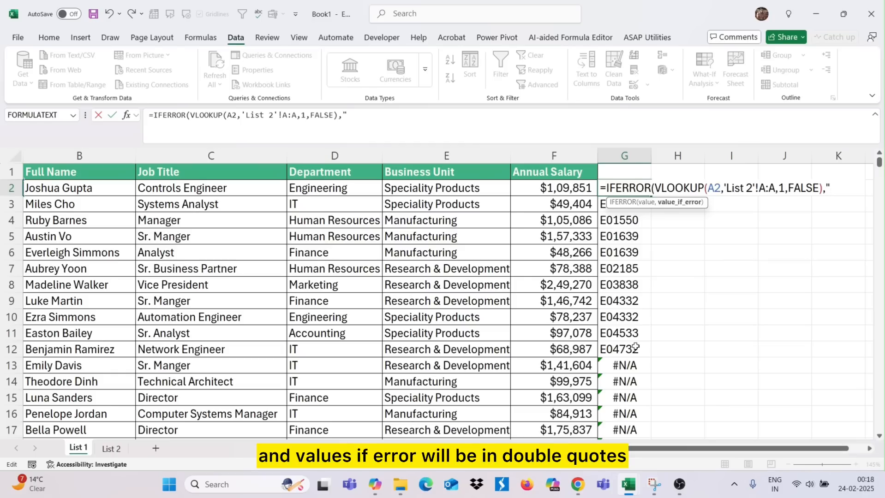
type("\"Not")
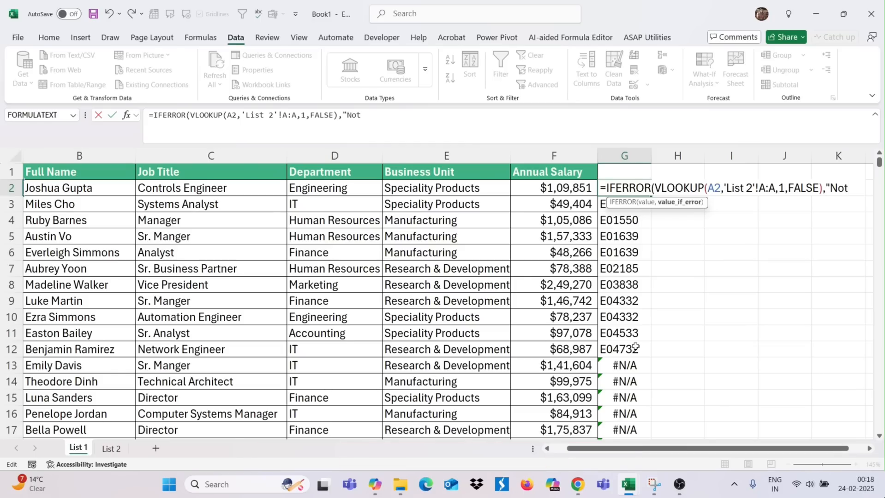
type(" Found")
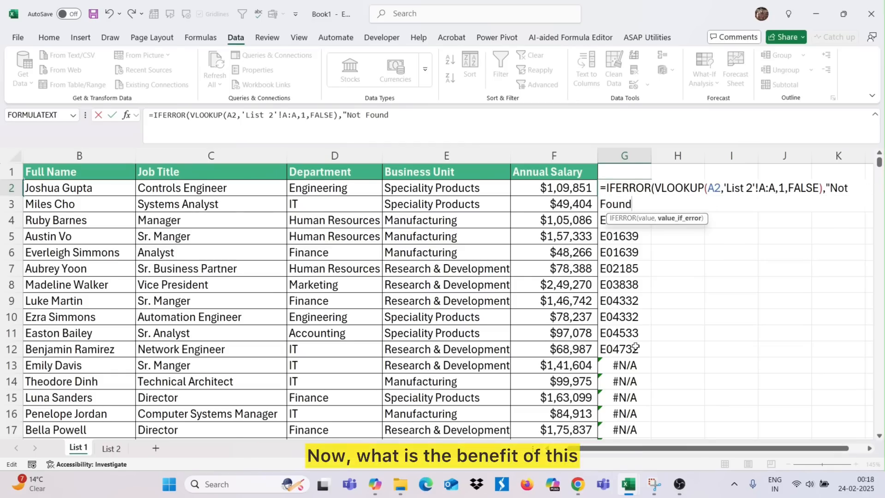
type(")")
key("Return")
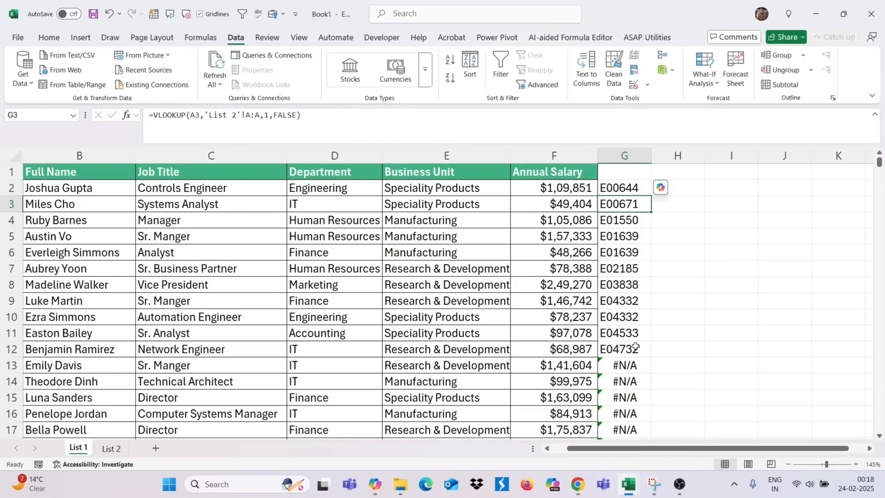
Fill the G2 IFERROR formula down column G for all List 1 rows and autofit the column width
left_click(640, 193)
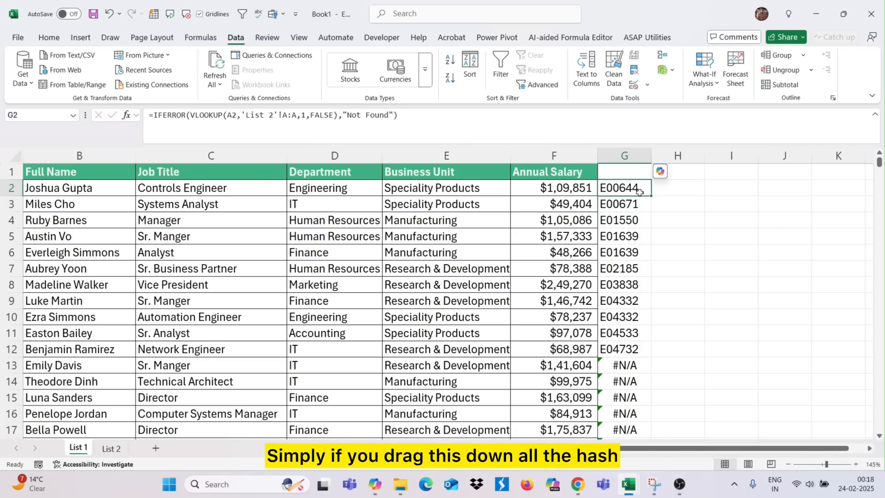
double_click(650, 196)
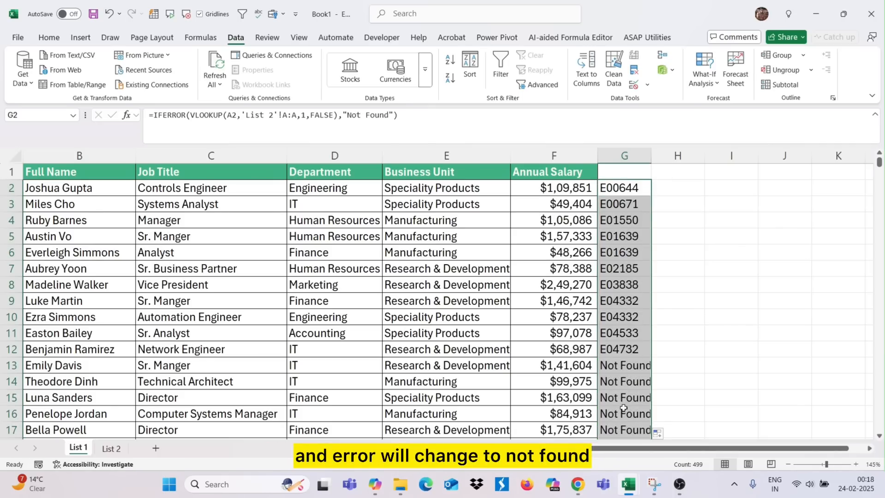
double_click(651, 155)
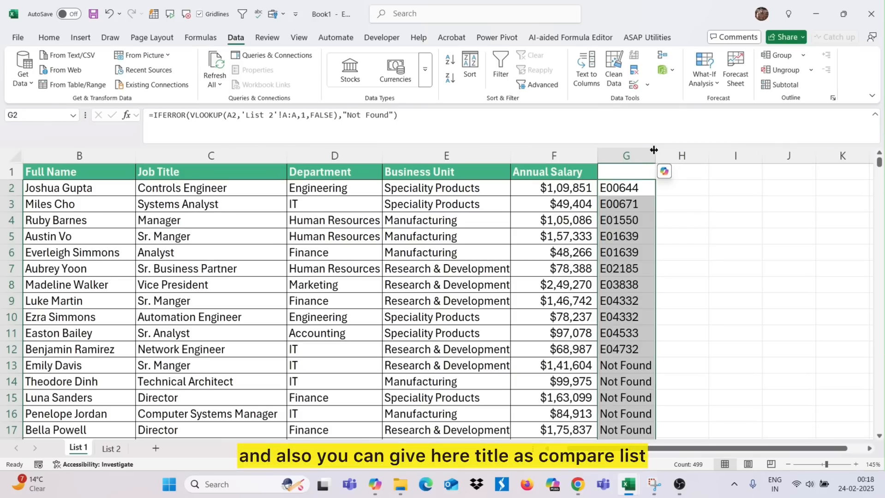
Enter the heading "Compared Result" in G1 and autofit column G to it
left_click(634, 176)
type("C")
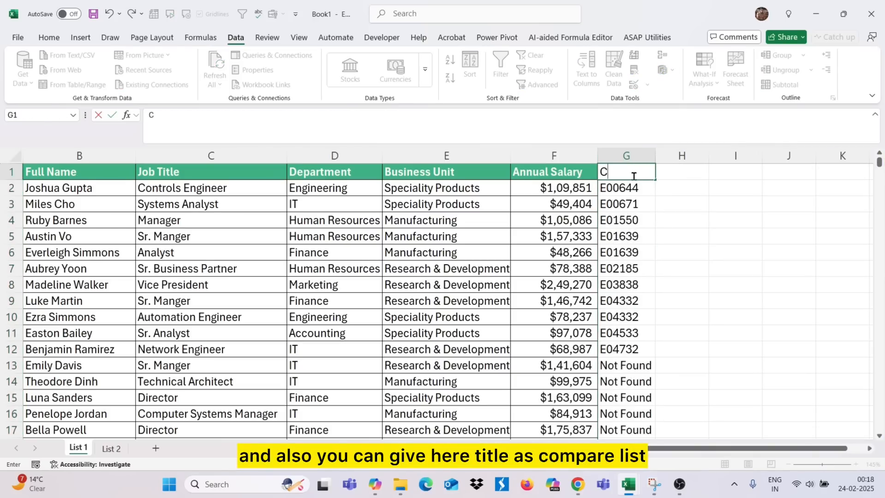
type("ompared")
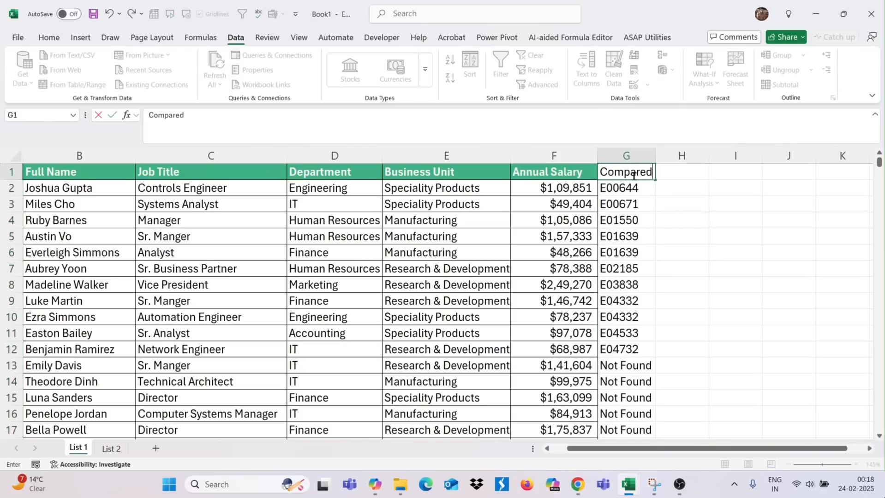
type(" Ls")
key("BackSpace")
key("BackSpace")
type("Result")
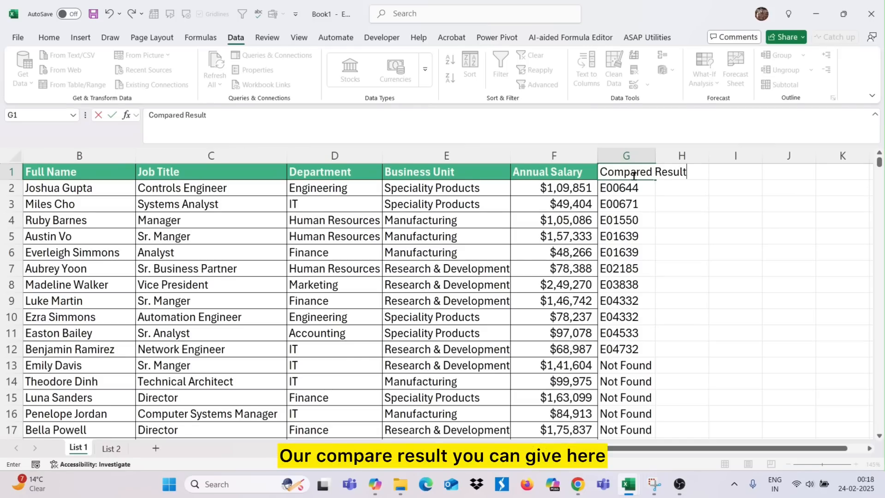
key("Return")
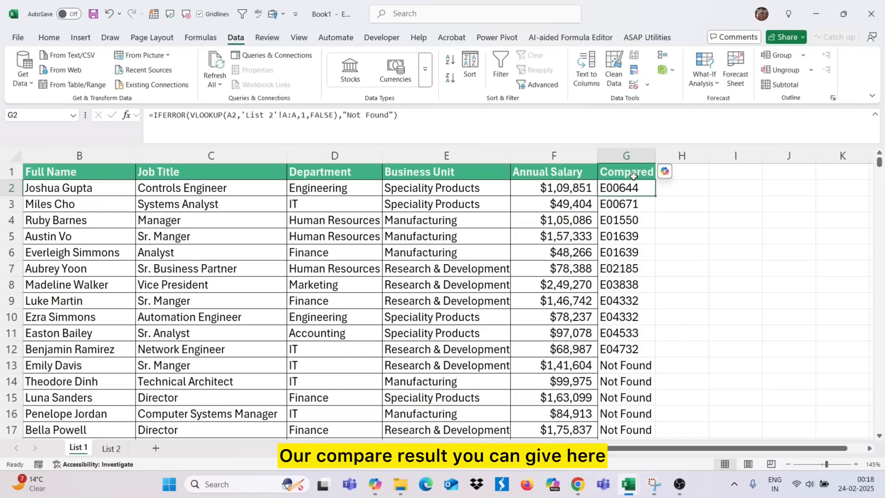
double_click(656, 156)
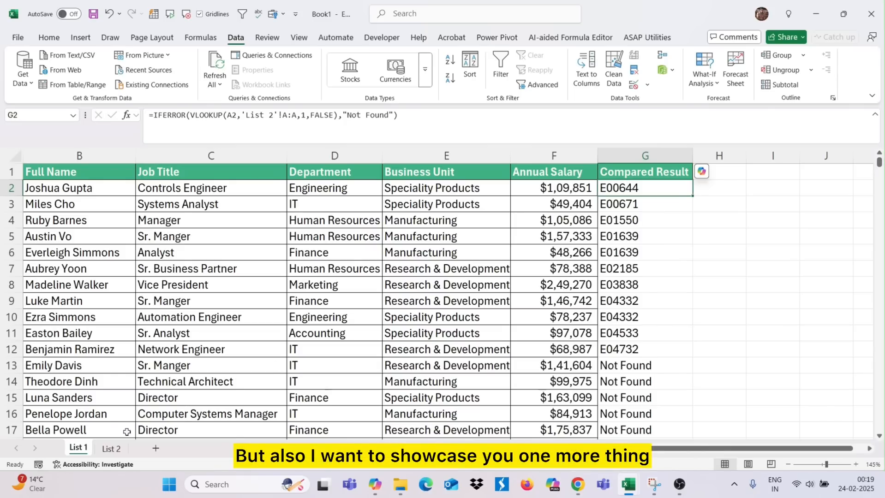
left_click(110, 449)
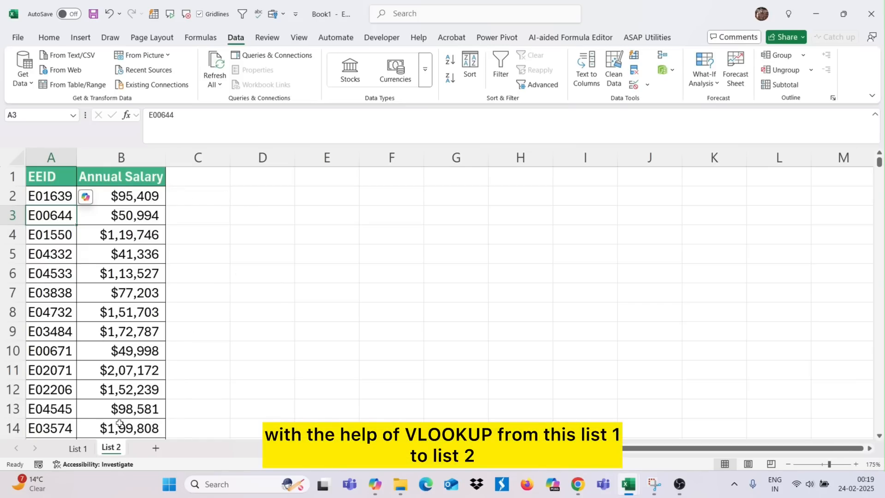
left_click(208, 199)
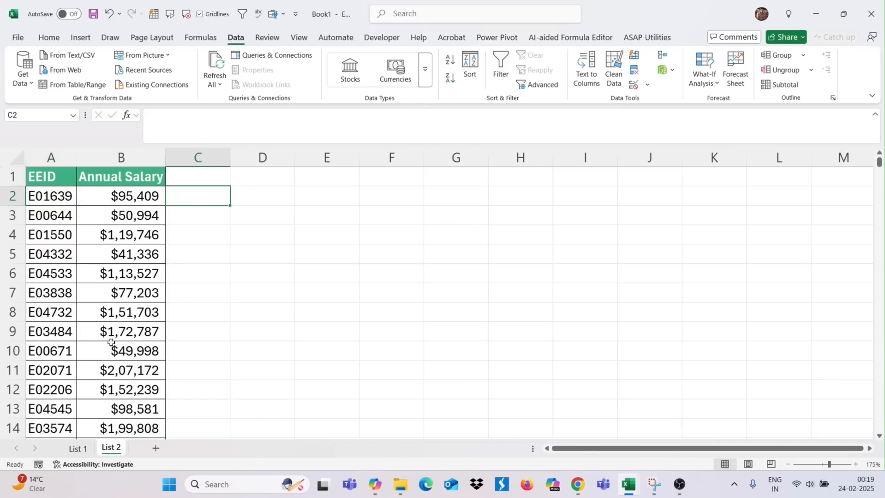
key("ctrl+Page_Up")
scroll(203, 336, "left", 1)
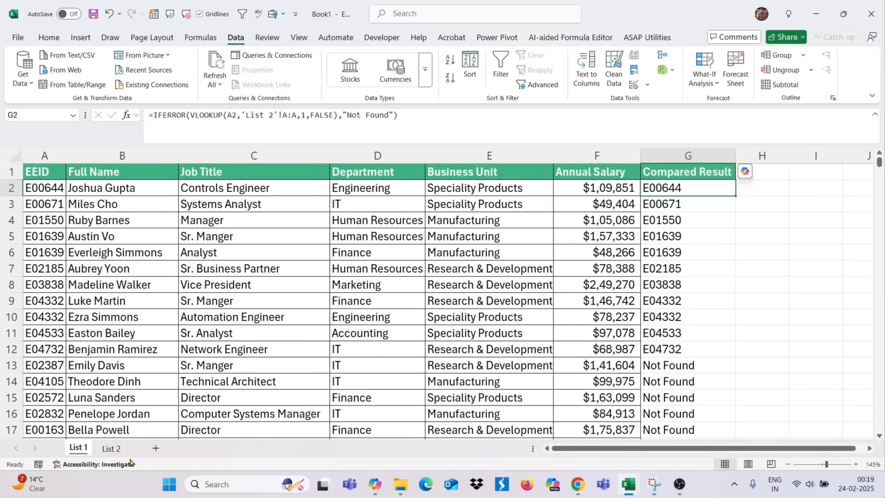
left_click(111, 449)
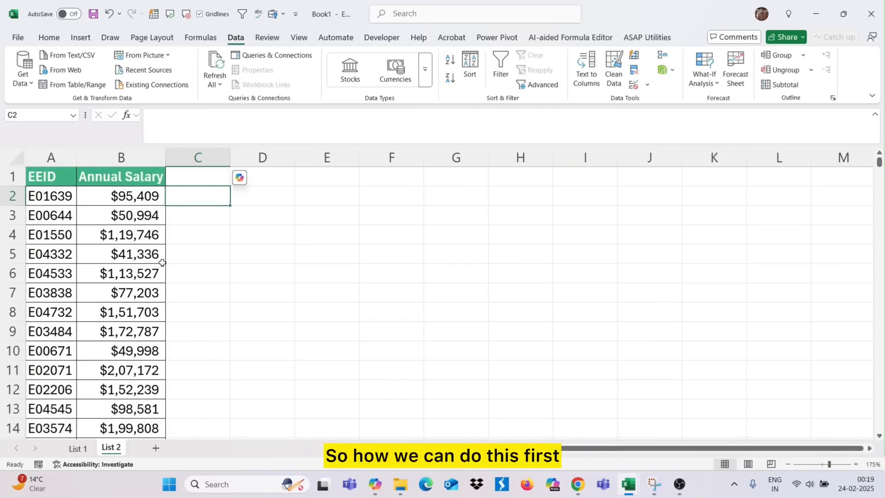
Copy the Full Name, Job Title, Department and Business Unit headings from List 1 to List 2, starting at C1
left_click(69, 450)
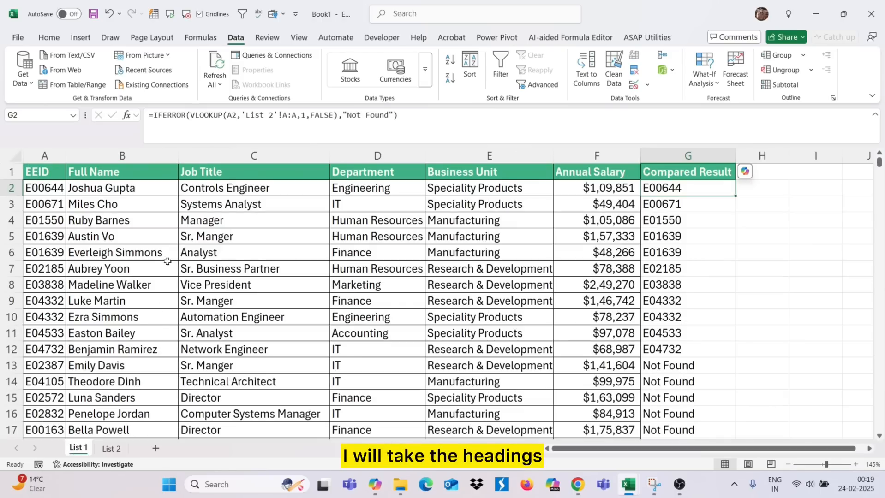
left_click(166, 172)
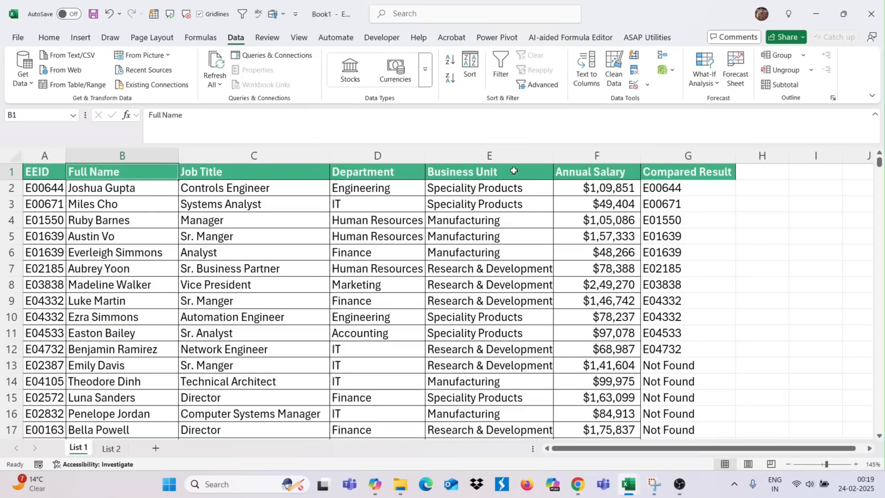
left_click_drag(514, 171, 83, 172)
key("ctrl+c")
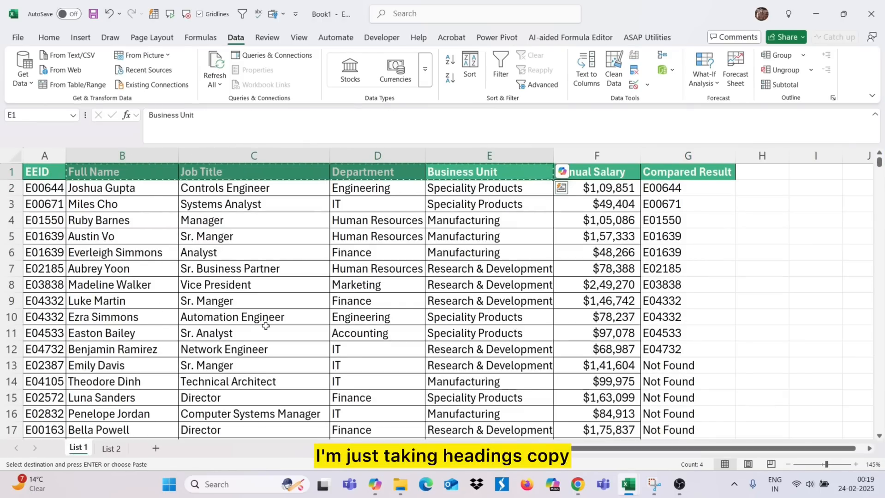
left_click(112, 449)
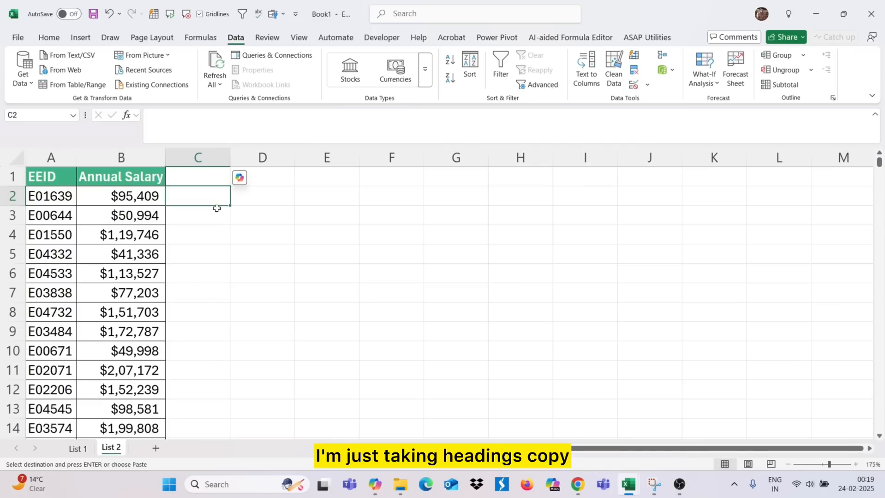
left_click(217, 175)
key("ctrl+v")
Start a VLOOKUP in C2 of List 2 with A2 as the lookup value and List 1 columns A:E as the table array
left_click(204, 194)
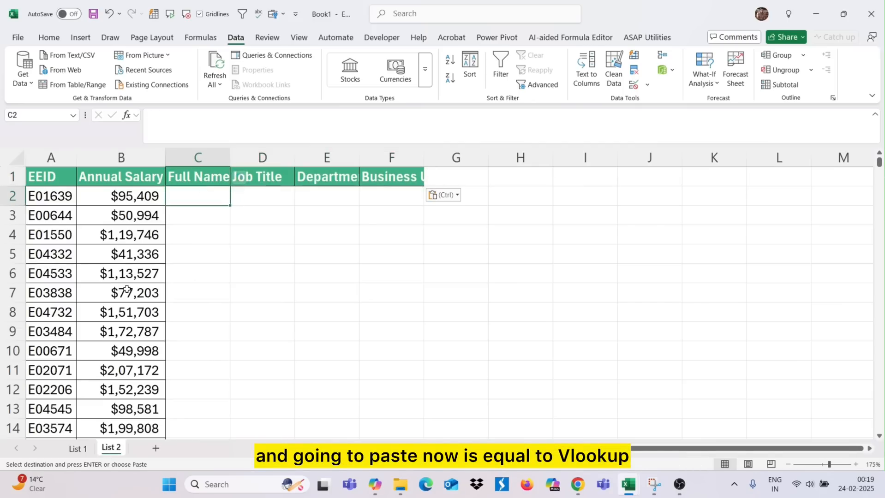
type("=vlookup(")
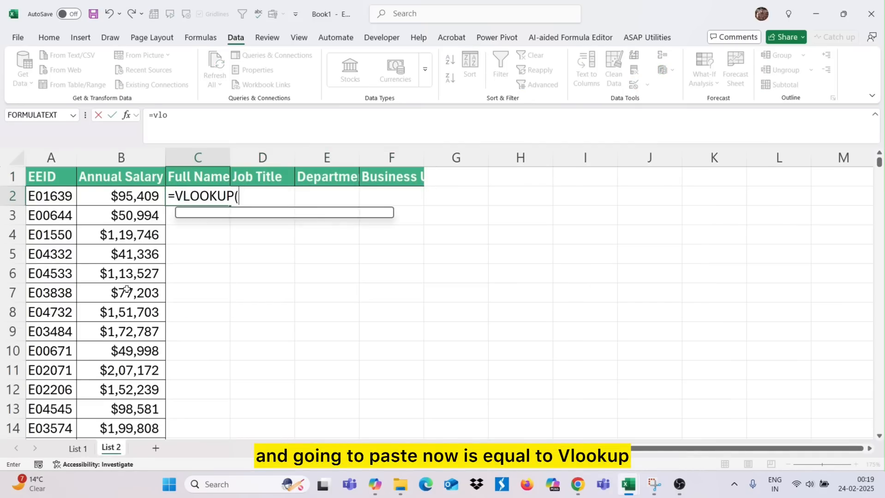
left_click(60, 198)
type(",")
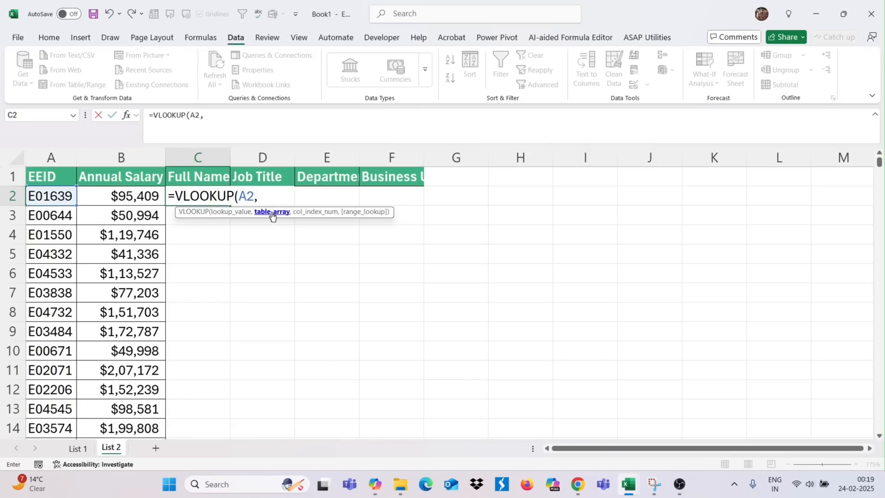
left_click(82, 448)
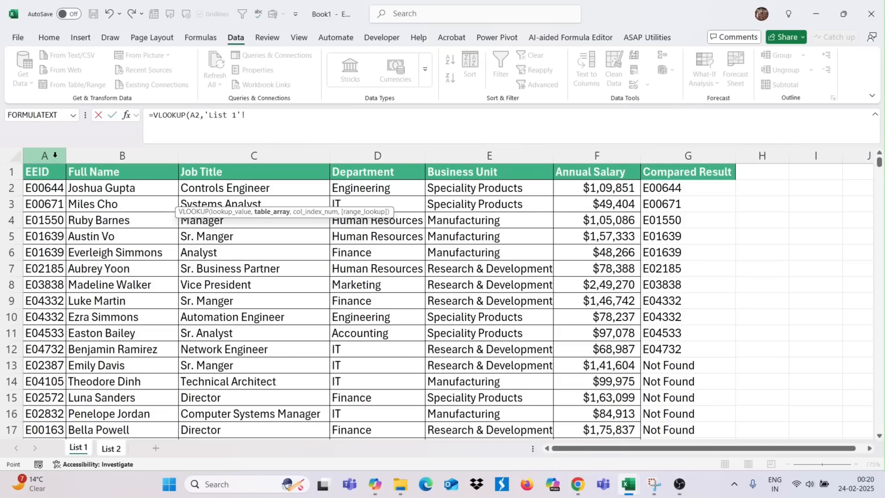
left_click_drag(45, 155, 323, 157)
left_click_drag(368, 187, 475, 190)
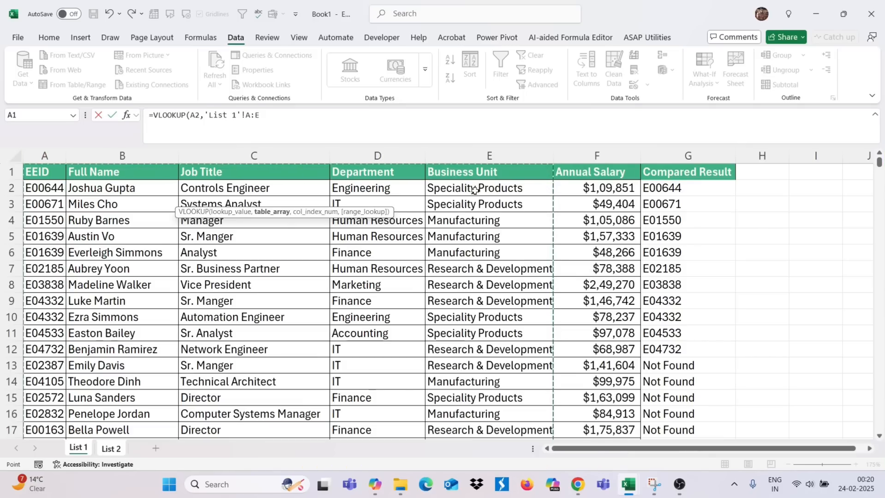
Complete the C2 VLOOKUP with the column index array {2,3,4,5} and FALSE for an exact match
type(",{")
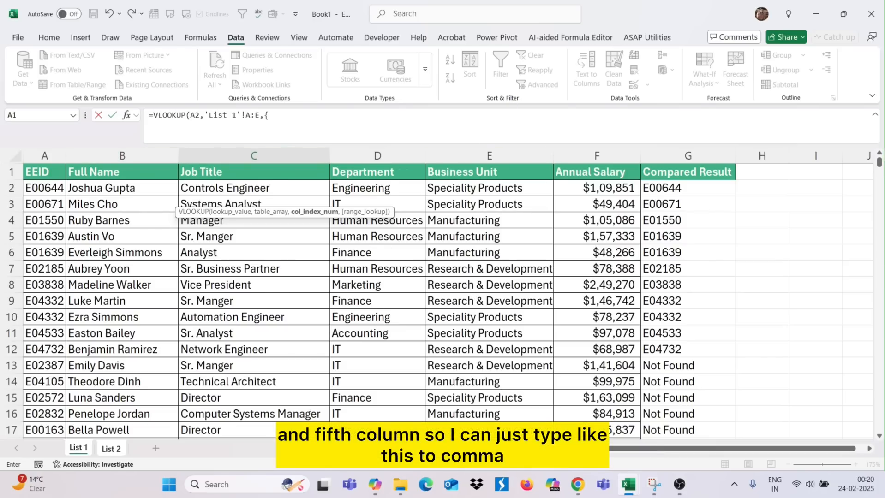
type("2")
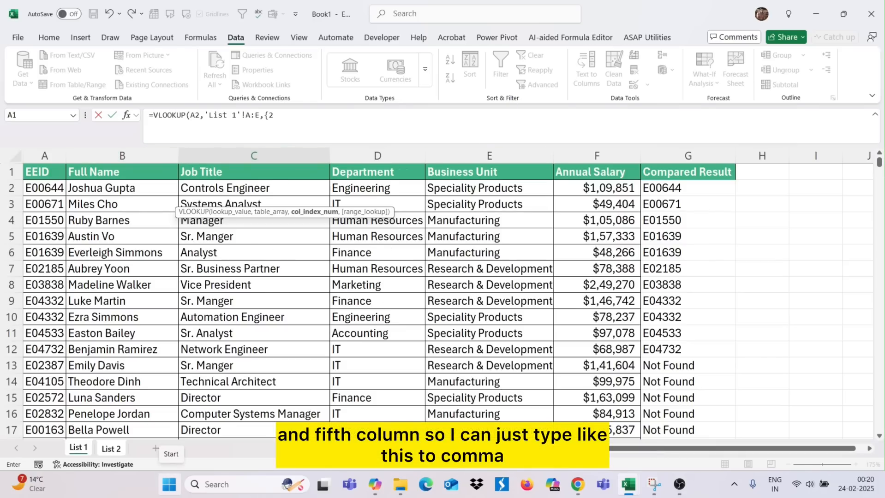
type(",3,4,5")
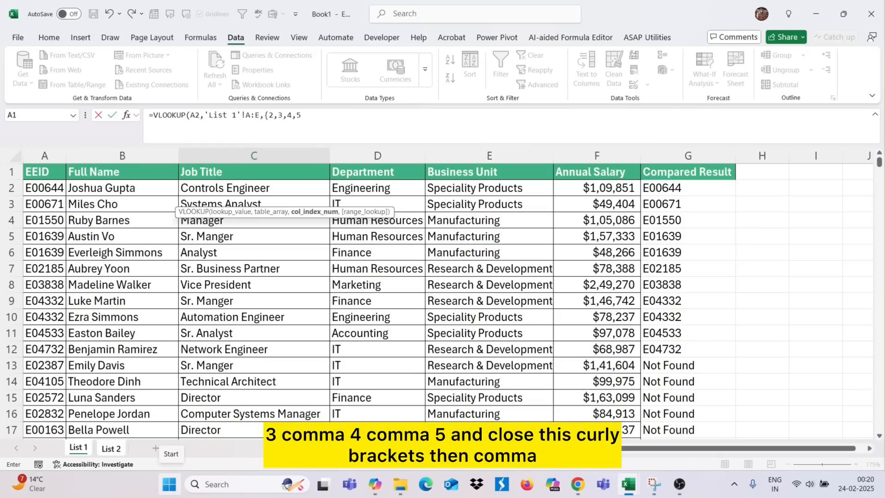
type("},")
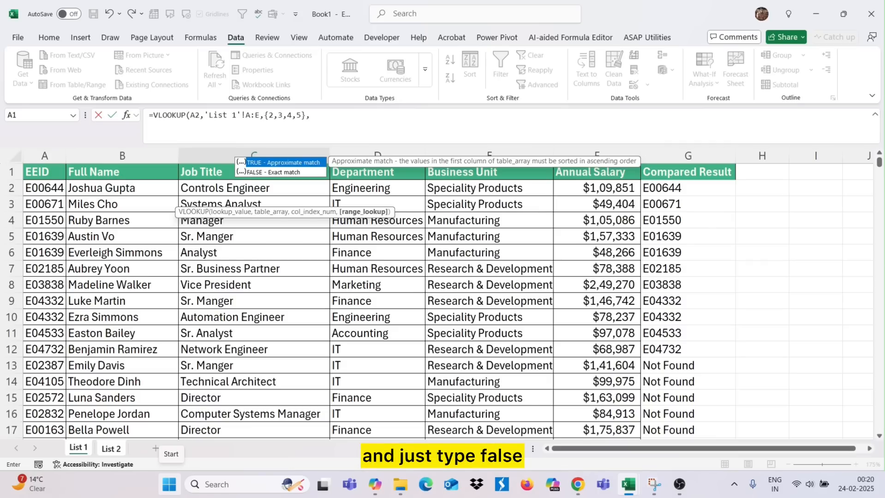
type("F")
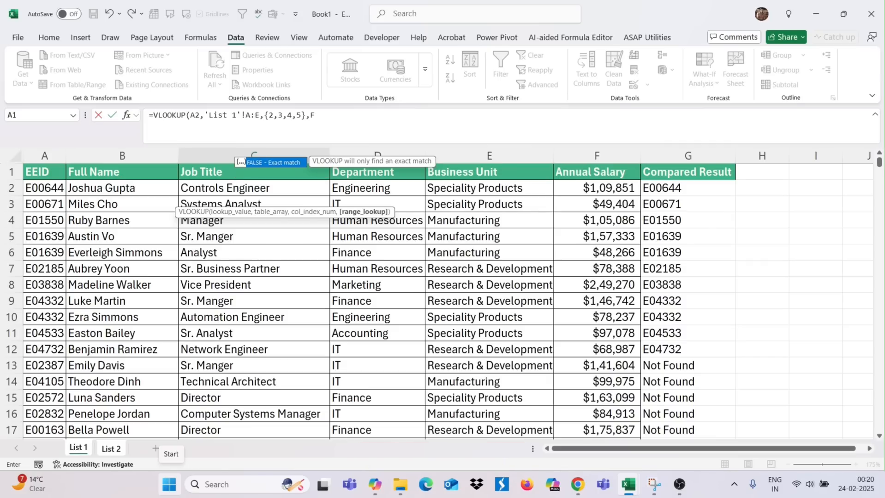
type("ALSE)")
key("Return")
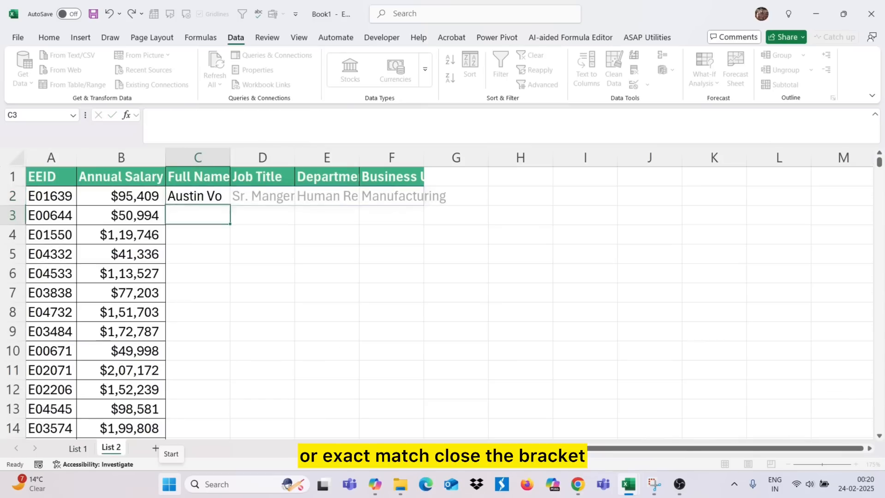
Fill the C2 VLOOKUP down column C to row 45 of List 2 and autofit columns C through G
left_click(212, 195)
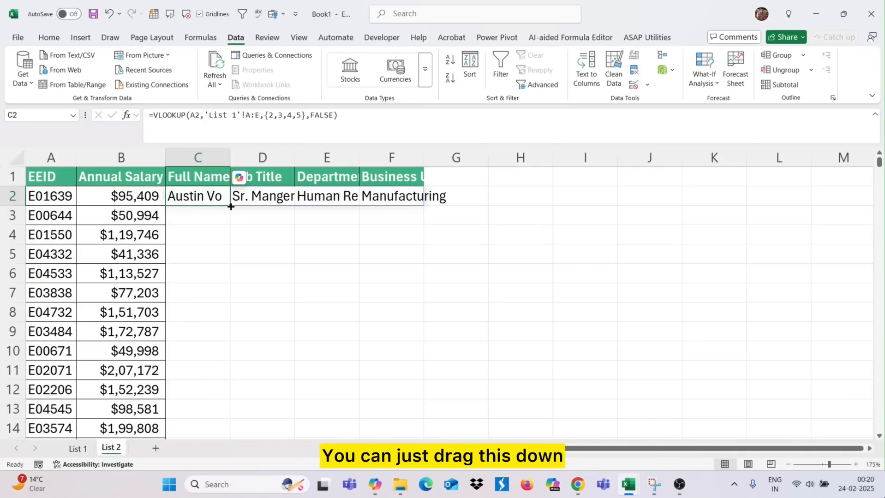
left_click_drag(230, 207, 210, 381)
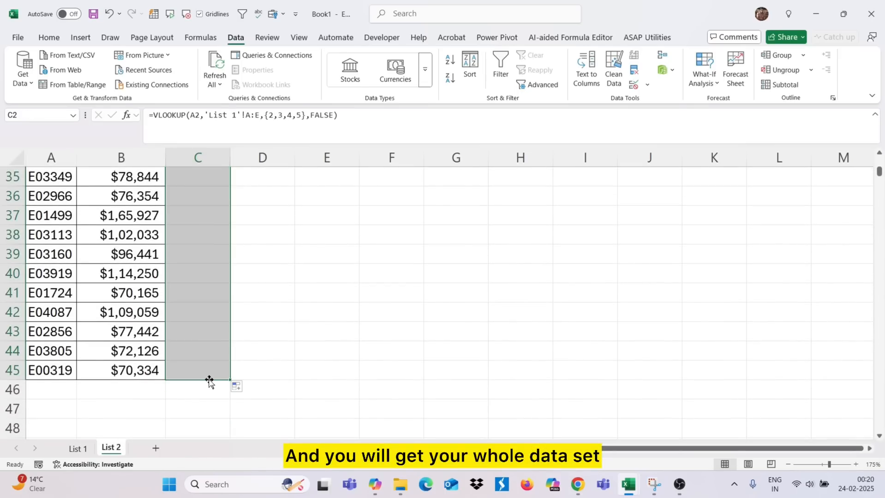
scroll(209, 380, "up", 11)
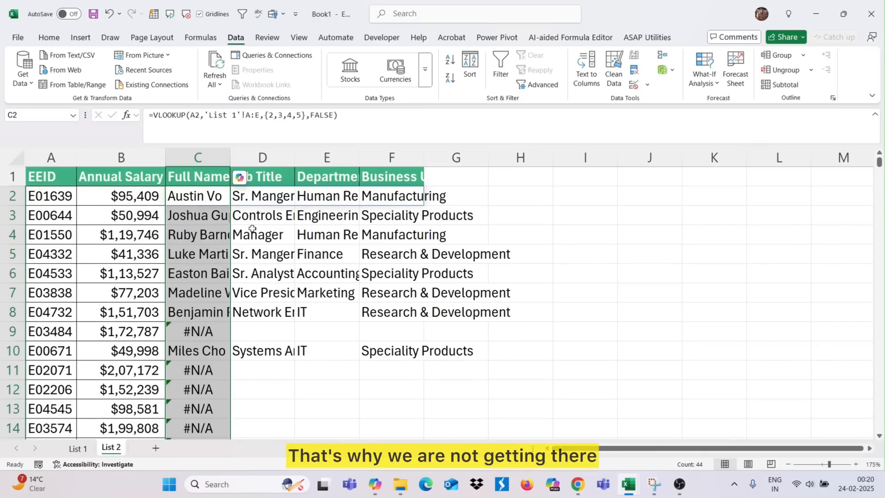
left_click_drag(216, 156, 471, 168)
double_click(234, 157)
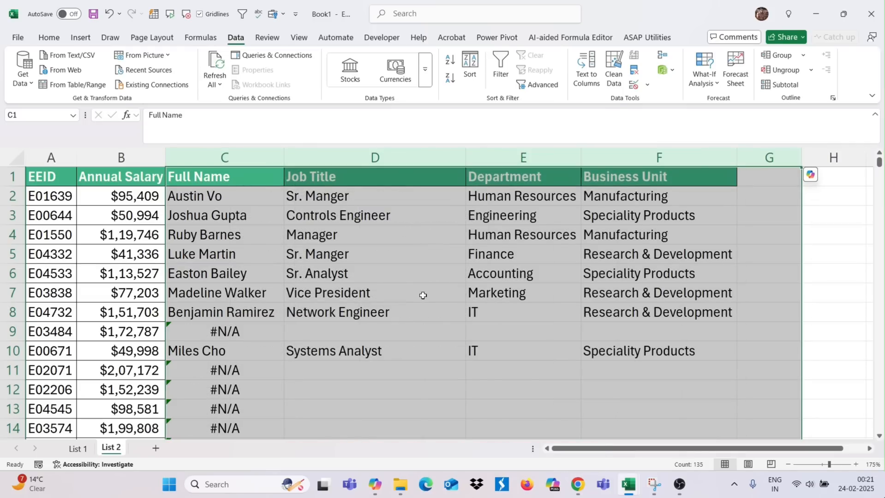
Clear the VLOOKUP results from C2:F45, keeping the headings in row 1
left_click(233, 201)
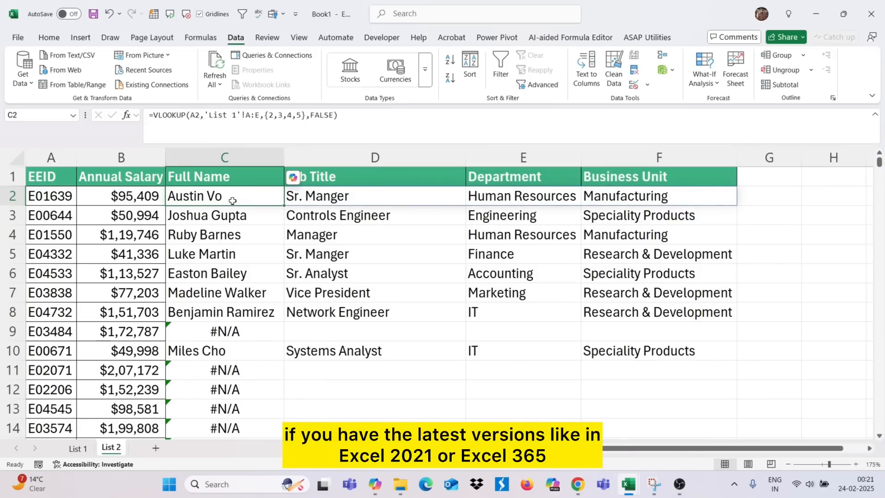
key("ctrl+shift+Right")
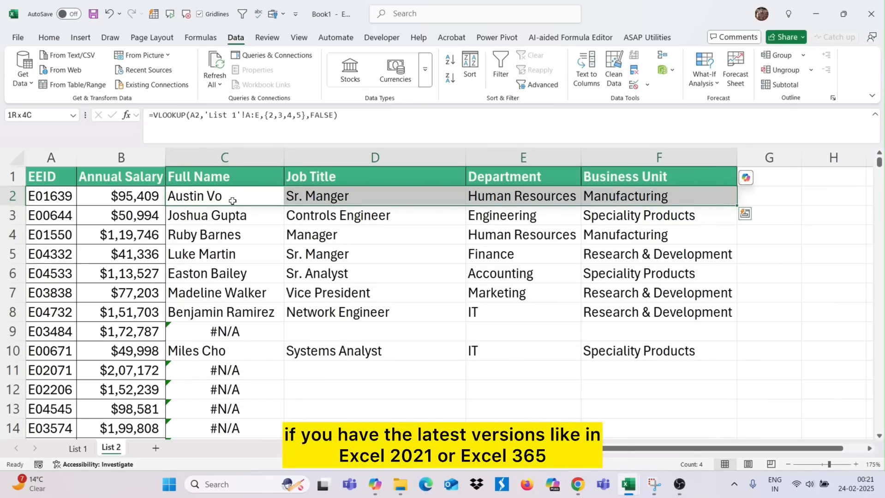
key("ctrl+shift+Down")
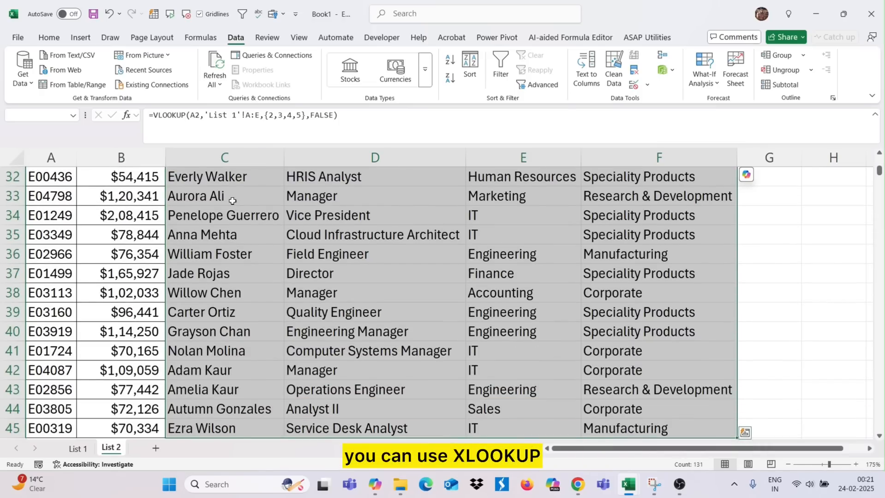
key("Delete")
key("Up")
key("Left")
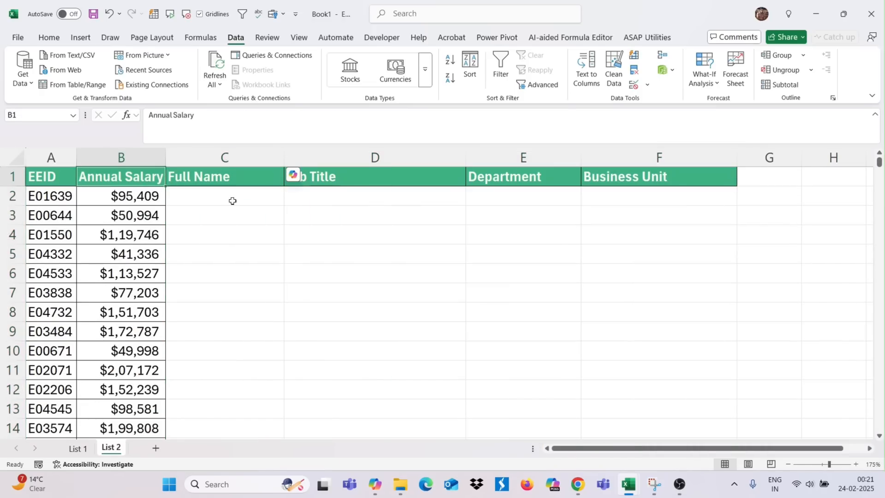
Start an XLOOKUP in C2 of List 2 with A2 as the lookup value
left_click(232, 201)
type("=X")
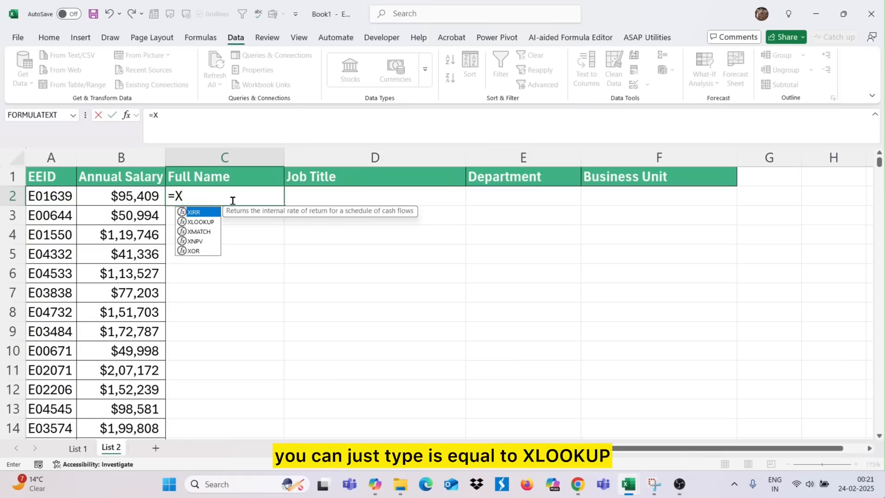
type("L")
key("Tab")
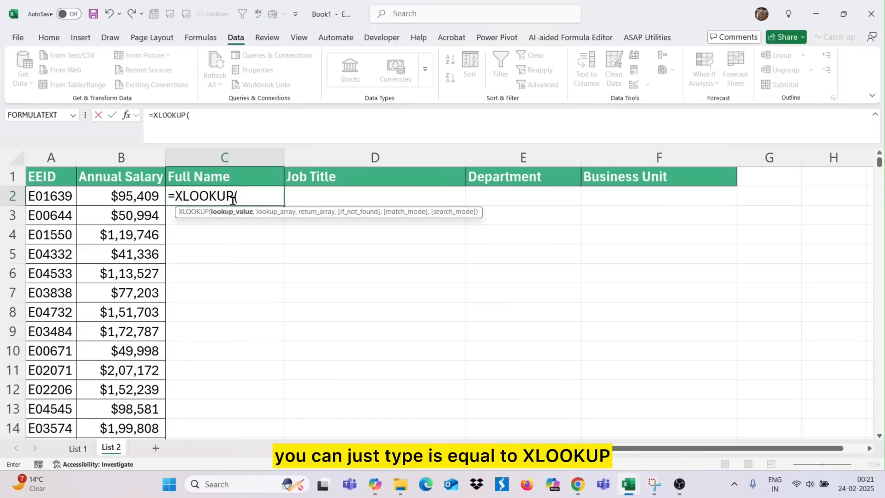
left_click(63, 193)
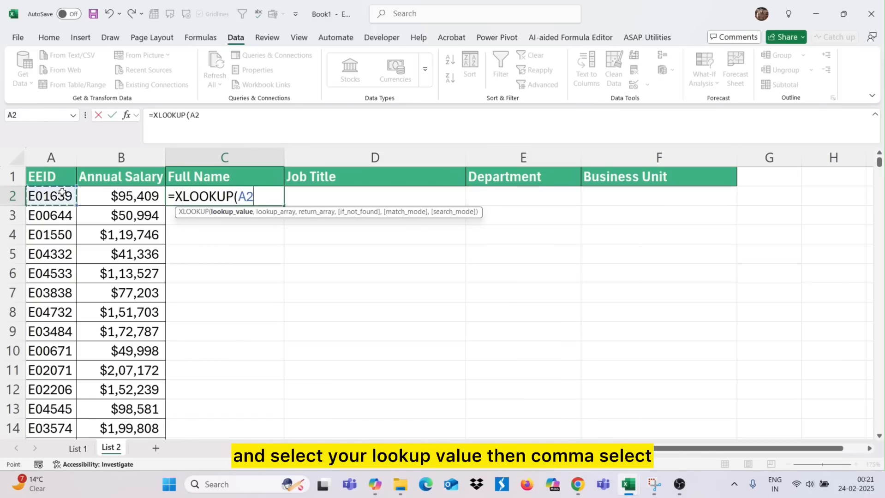
Complete the C2 XLOOKUP with List 1 column A as the lookup array and List 1 columns B:E as the return array
type(",'List 1'!")
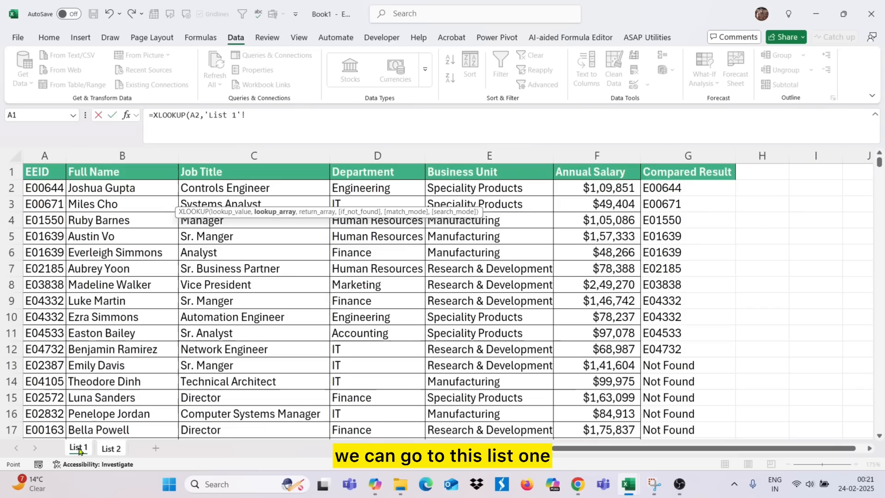
left_click(78, 448)
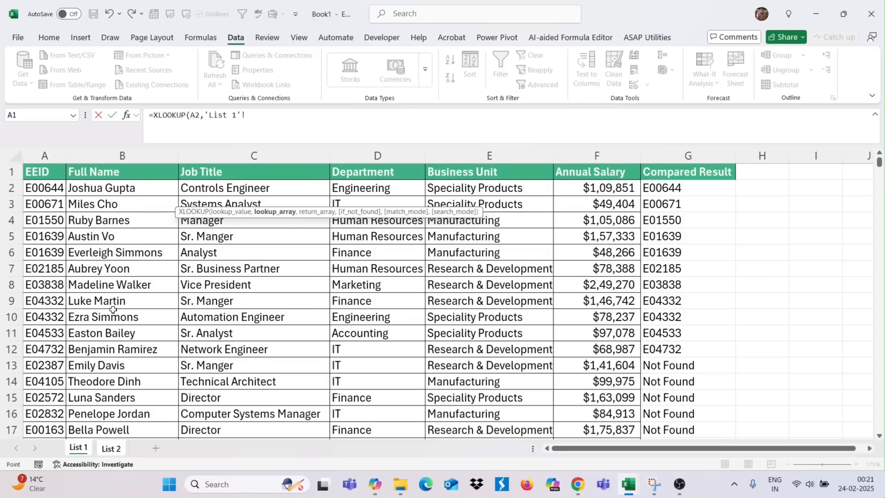
left_click(54, 156)
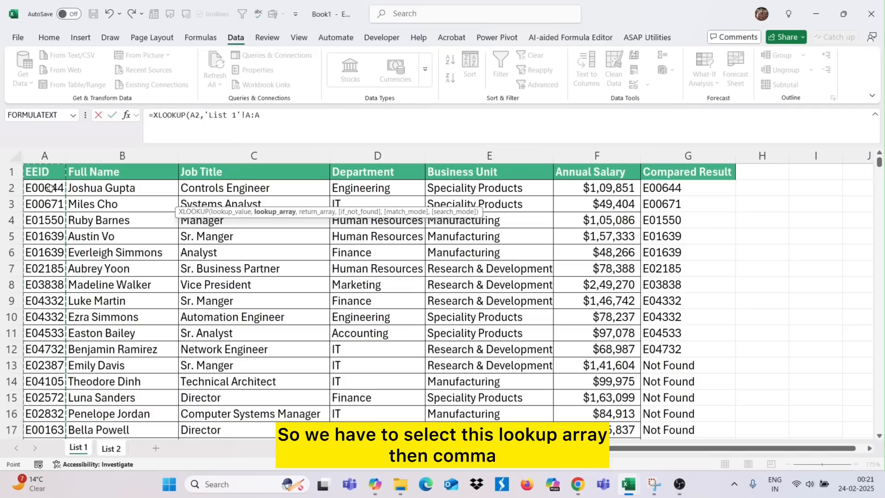
type(",")
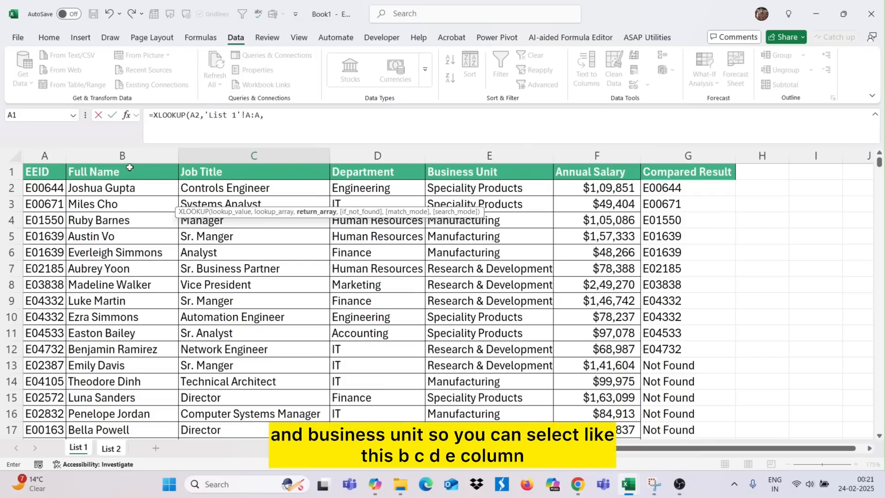
left_click_drag(123, 156, 484, 159)
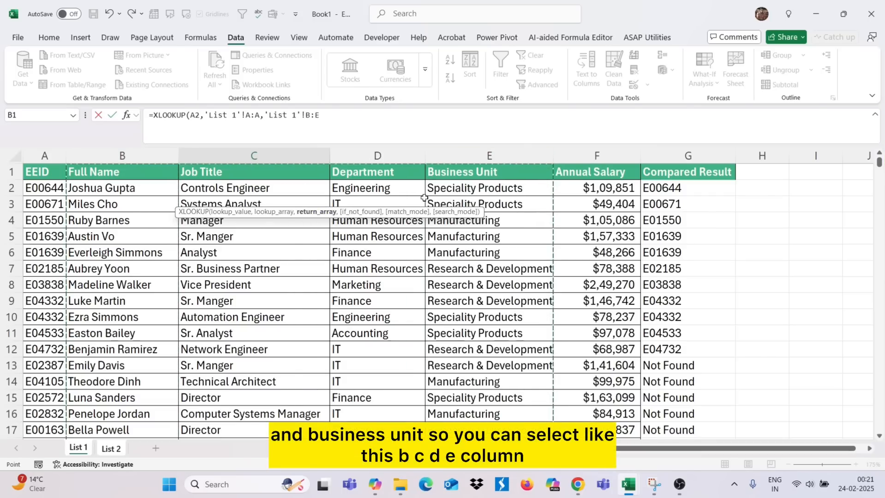
type(")")
key("Return")
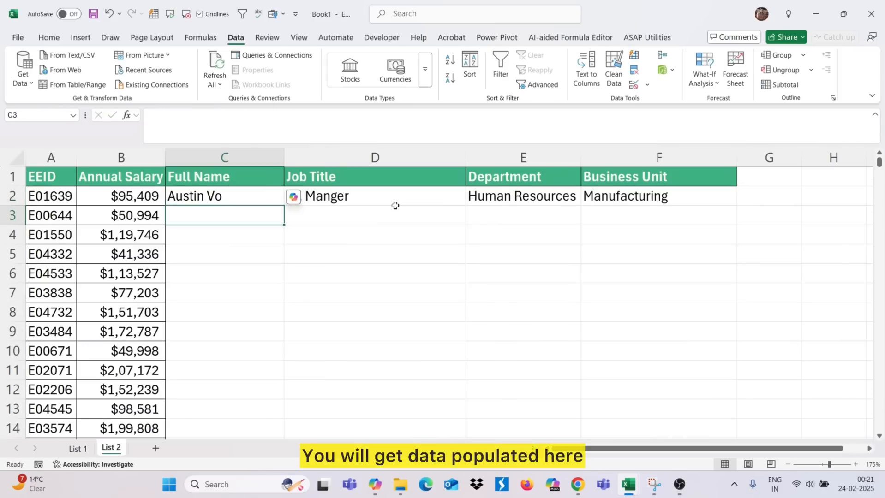
Fill the C2 XLOOKUP formula down column C to row 45
left_click(246, 194)
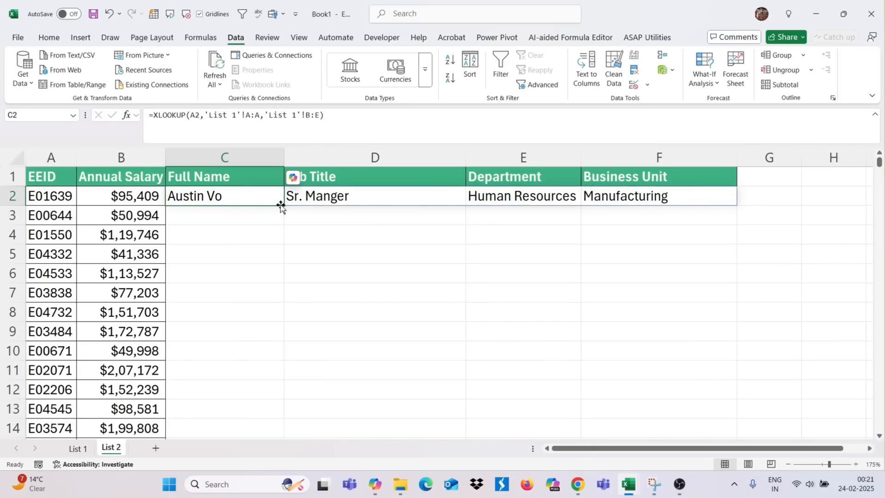
left_click_drag(282, 206, 278, 376)
scroll(274, 378, "up", 6)
scroll(273, 378, "up", 2)
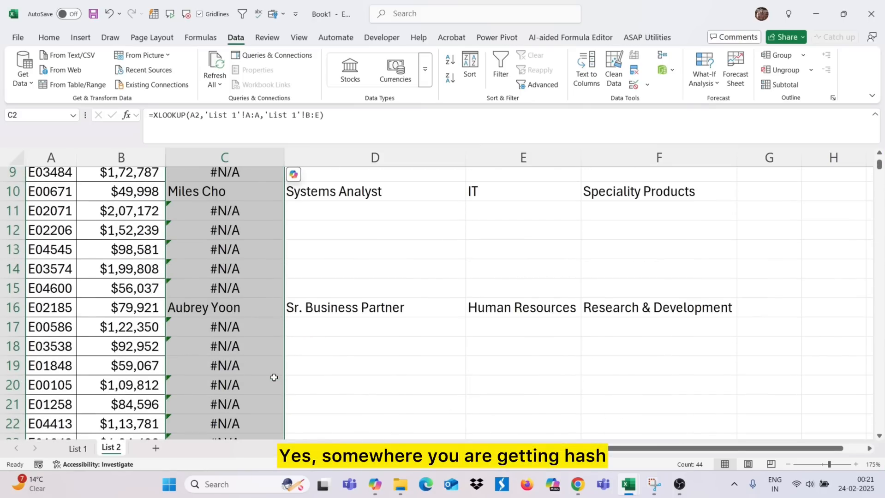
scroll(273, 378, "up", 3)
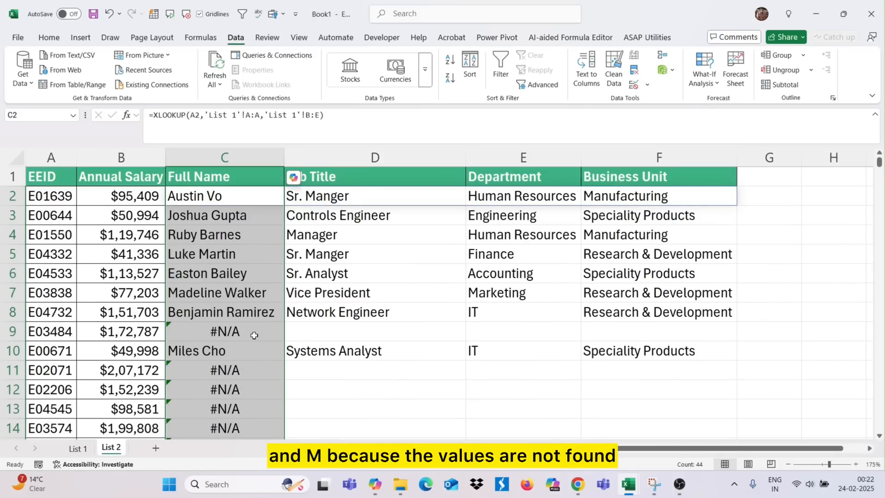
Add "Not Found" as the if_not_found argument of the XLOOKUP in C2
left_click(253, 202)
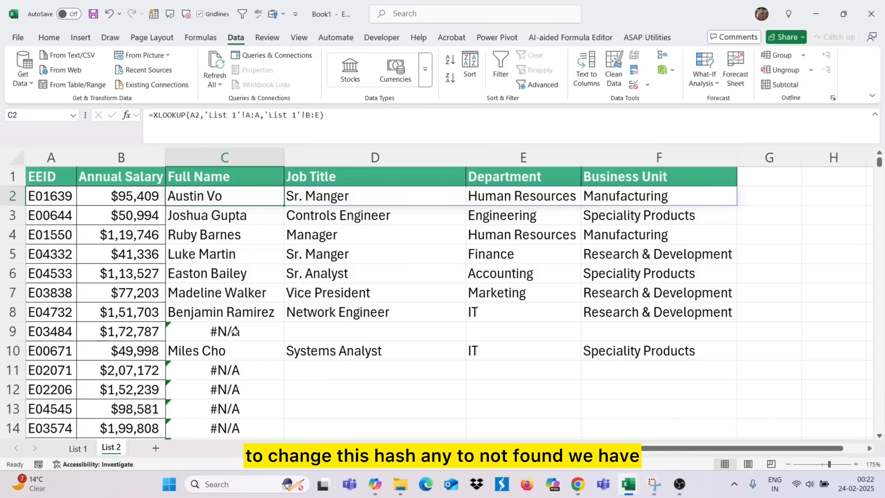
double_click(233, 192)
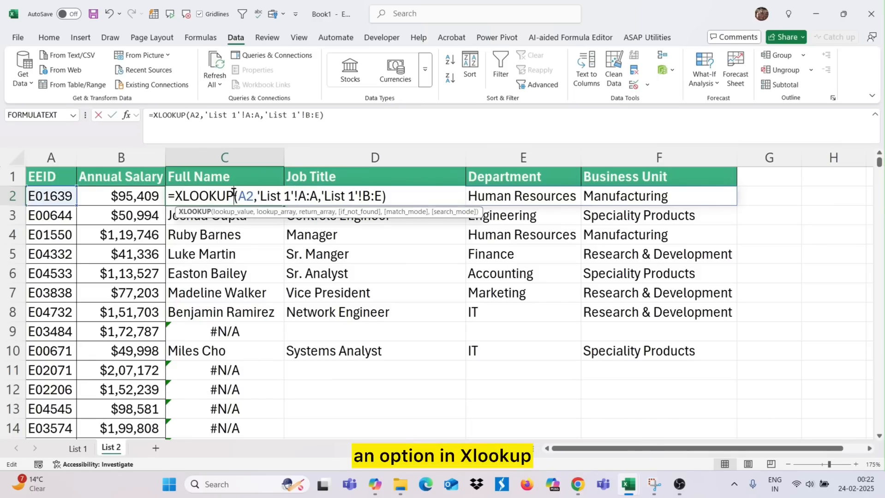
left_click(397, 193)
key("BackSpace")
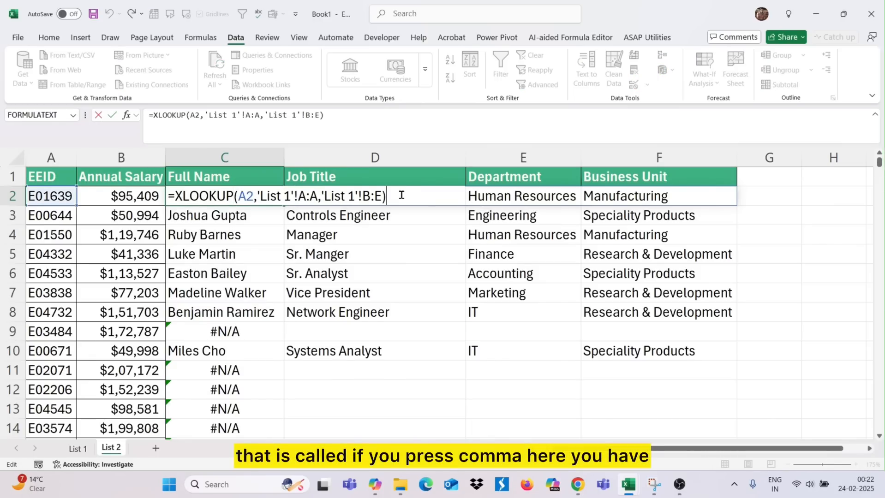
type(",")
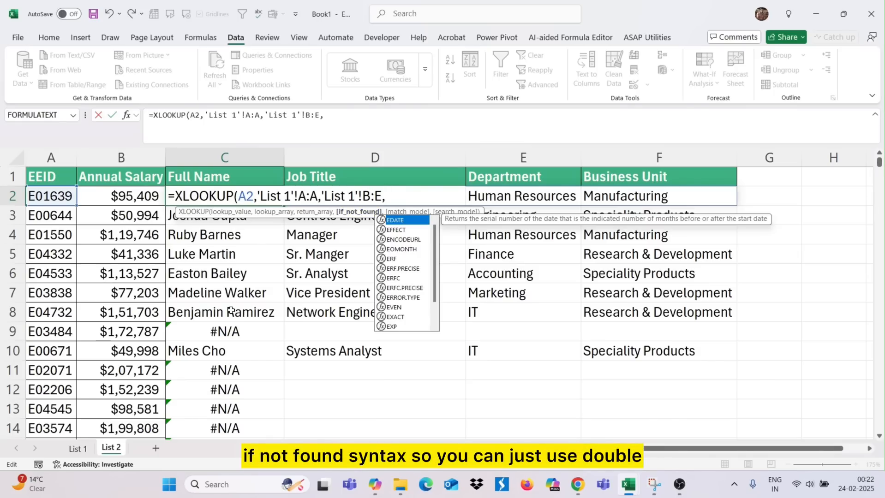
type("\"\"")
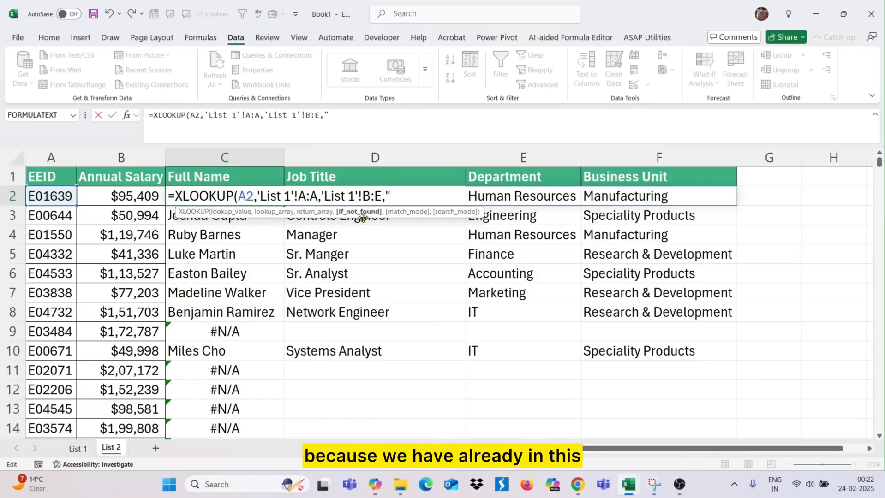
type("Not")
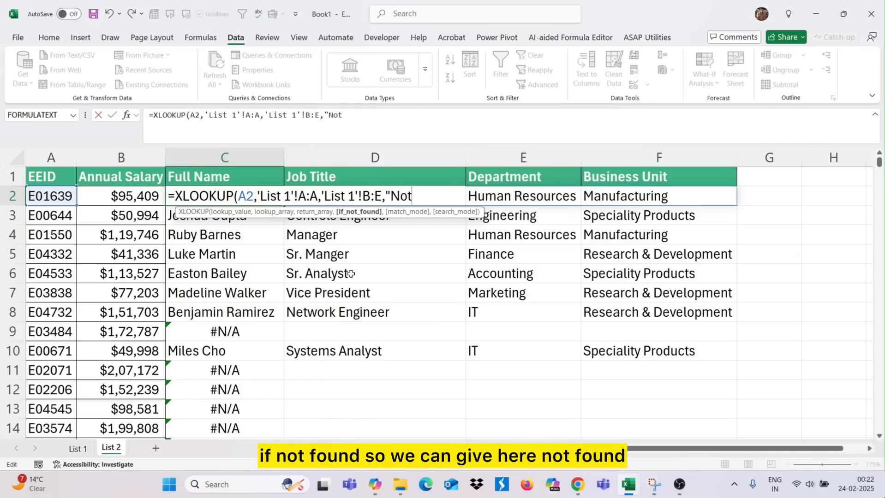
type(" Found\"")
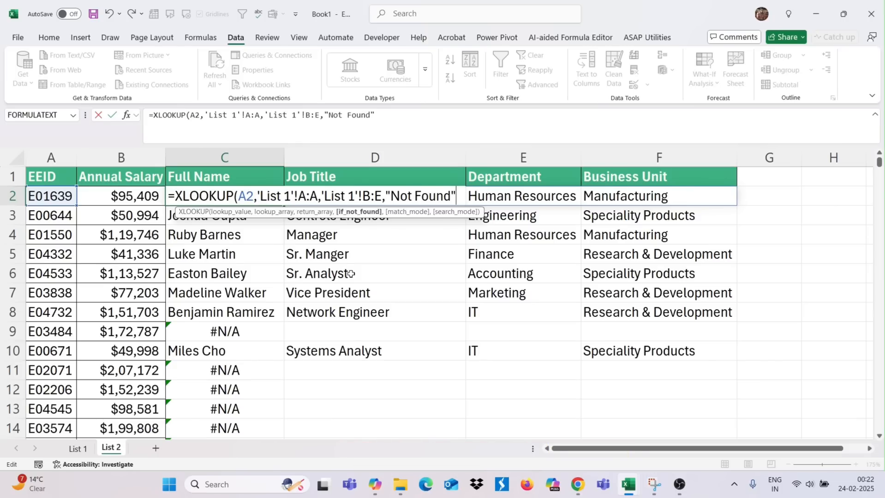
key("Return")
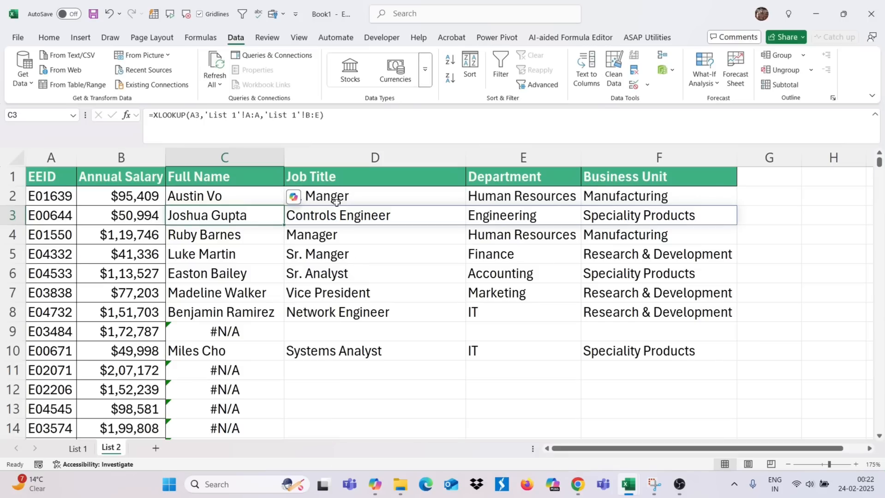
Fill the C2 XLOOKUP with its "Not Found" argument down column C to row 45
left_click(272, 197)
left_click_drag(283, 204, 278, 421)
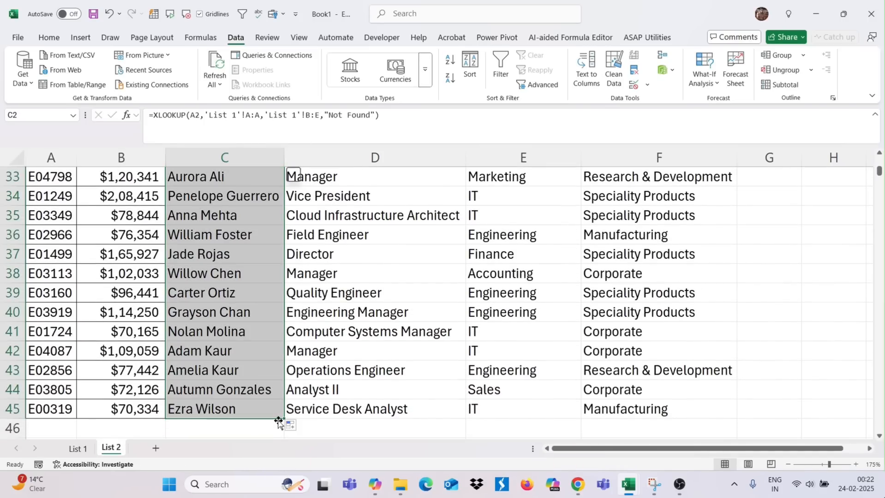
scroll(277, 421, "up", 10)
scroll(278, 421, "up", 1)
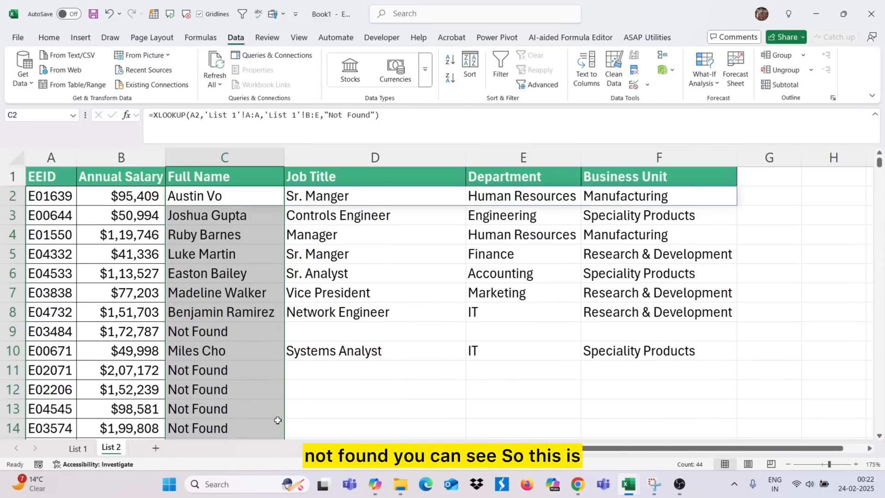
left_click(231, 177)
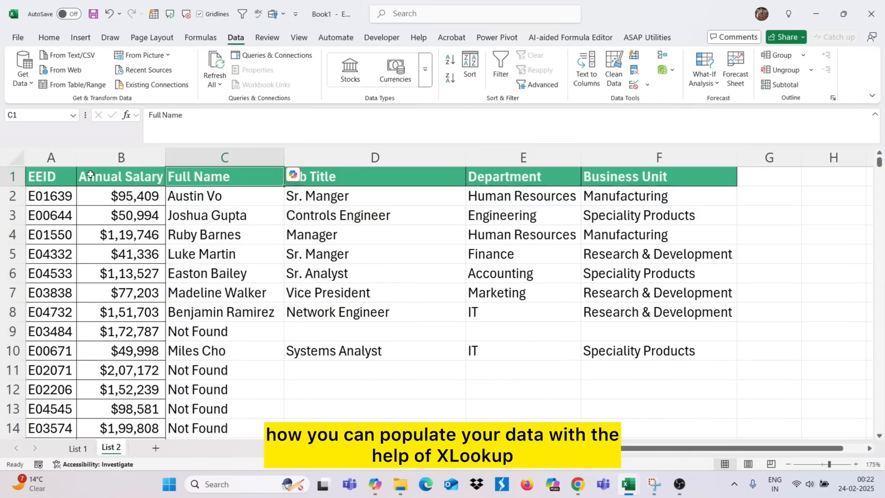
left_click(65, 176)
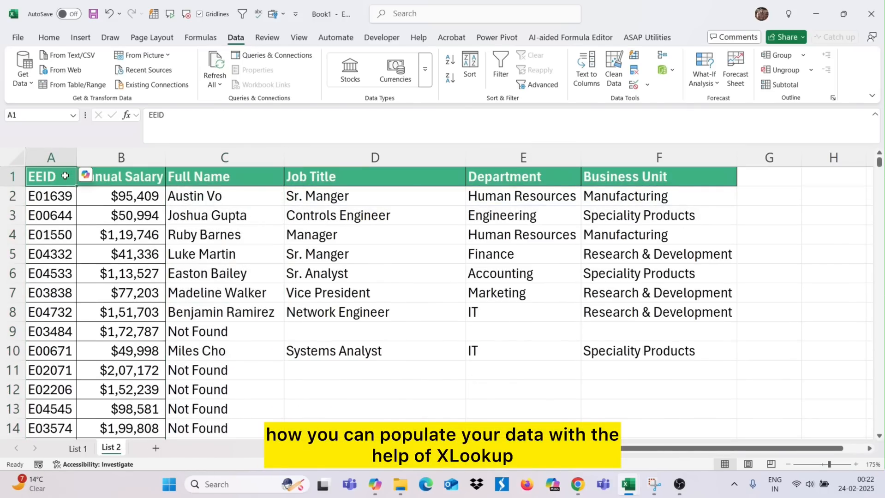